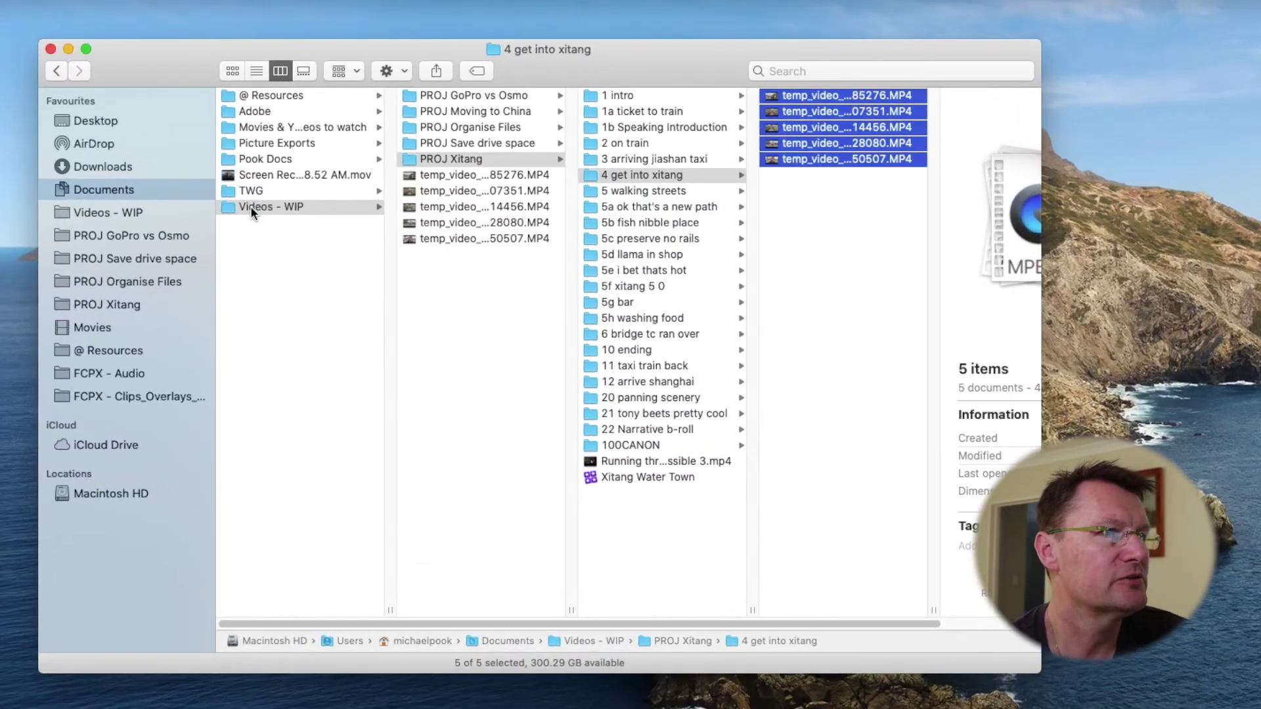
Show the Videos - WIP folder's project folders and temp video files in Finder.
left_click(265, 174)
Add a new folder named 'PROJ Test project' beside the other project folders in Videos - WIP.
left_click(250, 207)
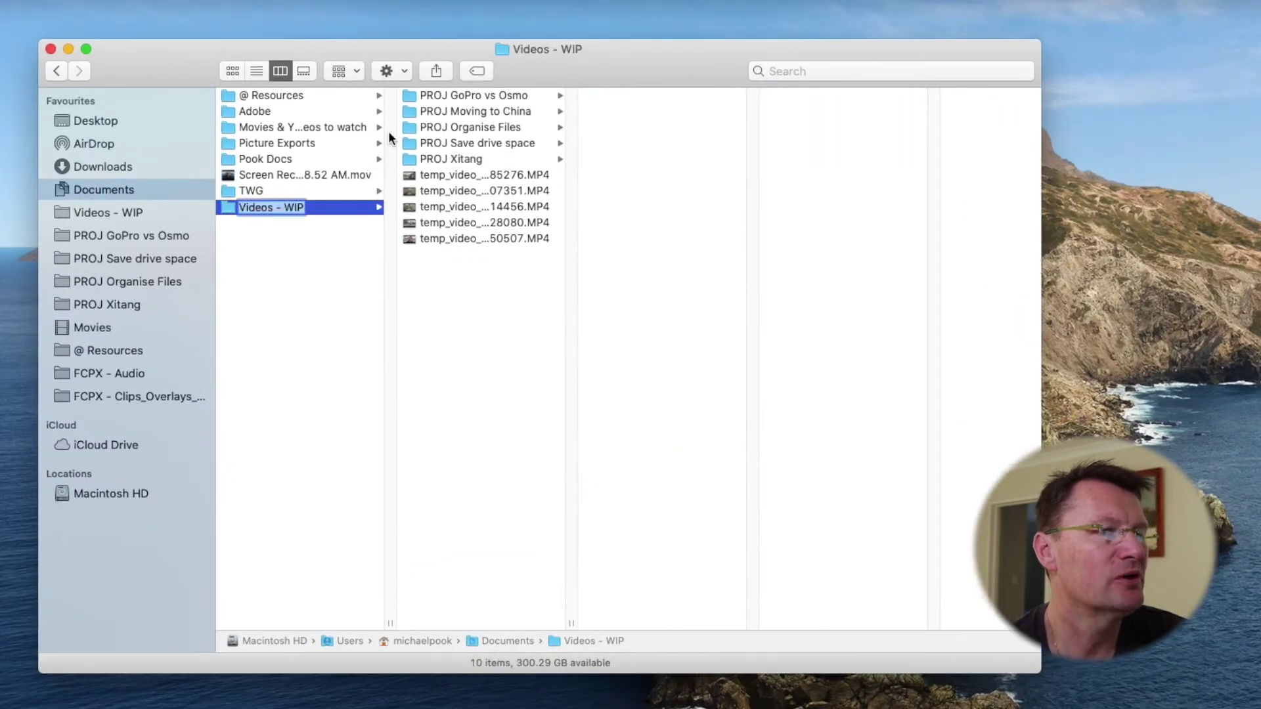
right_click(451, 335)
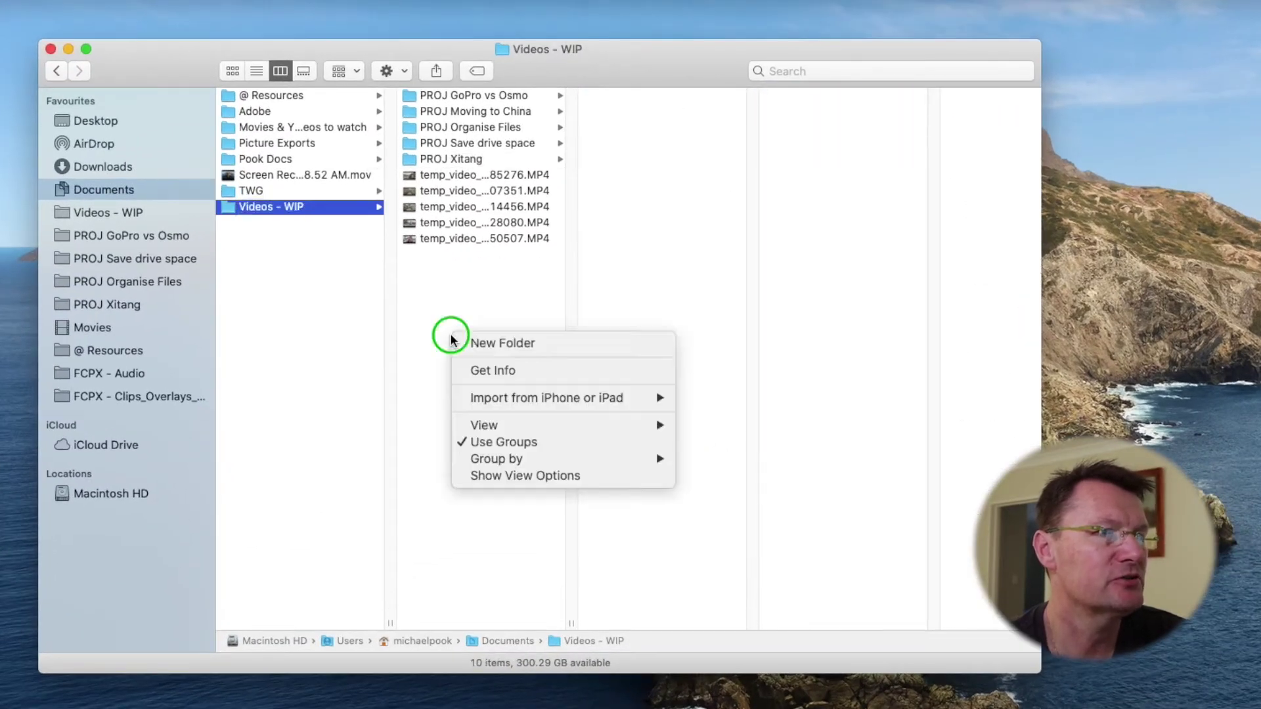
left_click(474, 344)
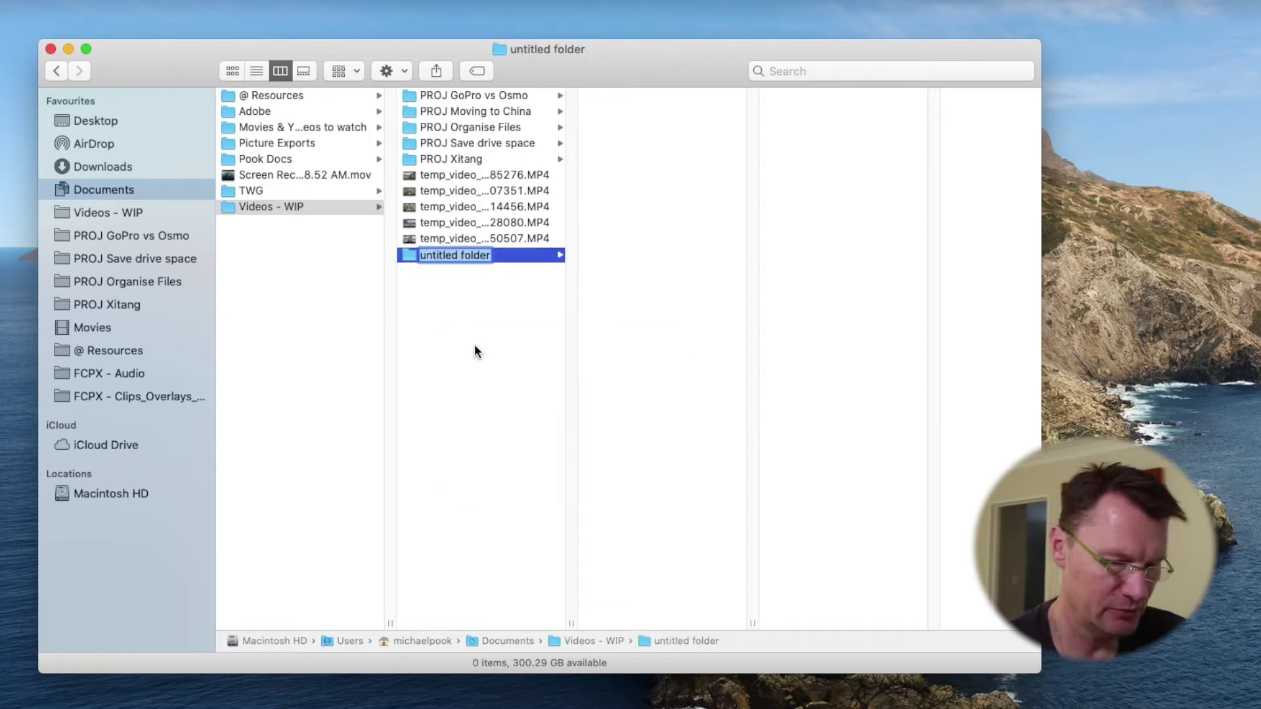
type("PROJ")
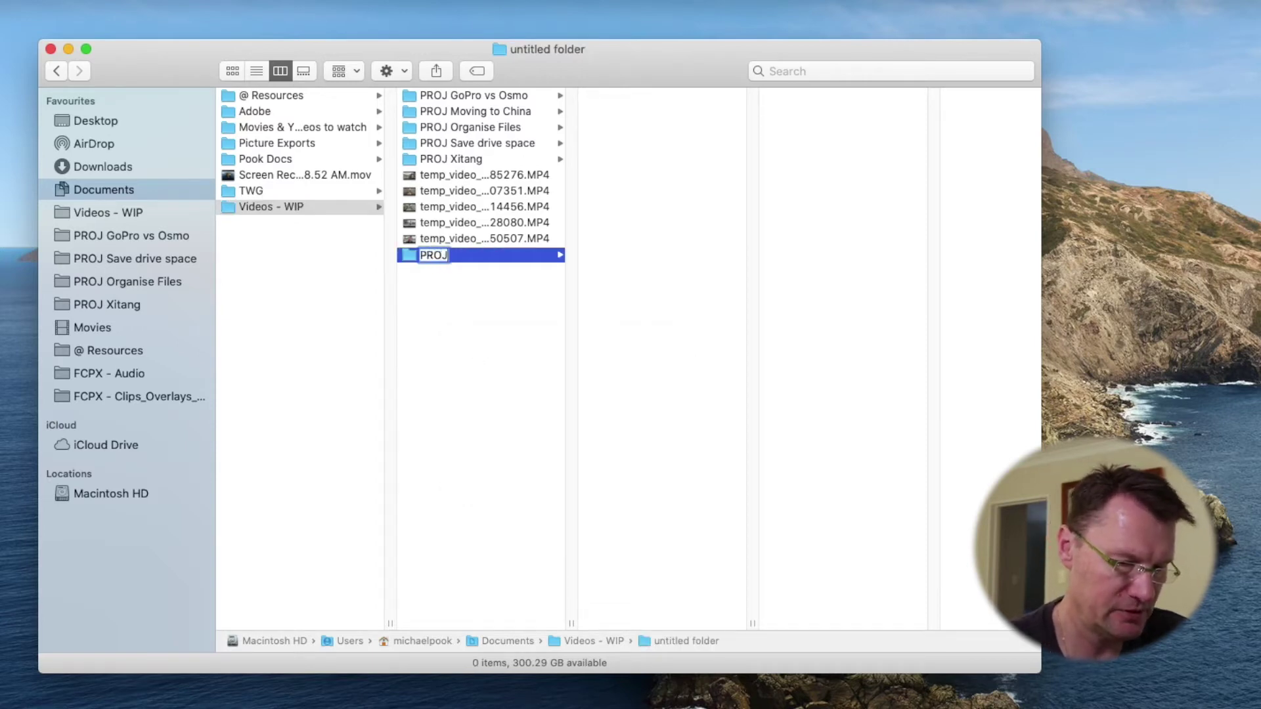
type(" Test")
type(" p")
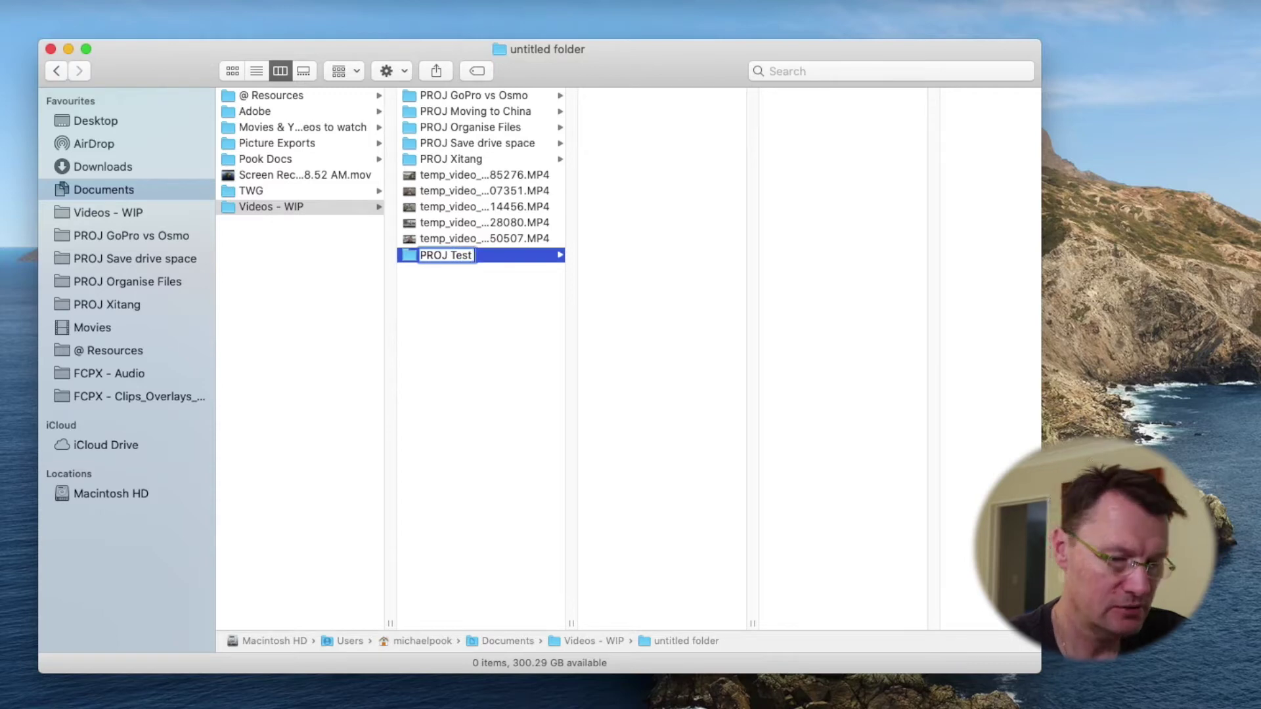
type("roject")
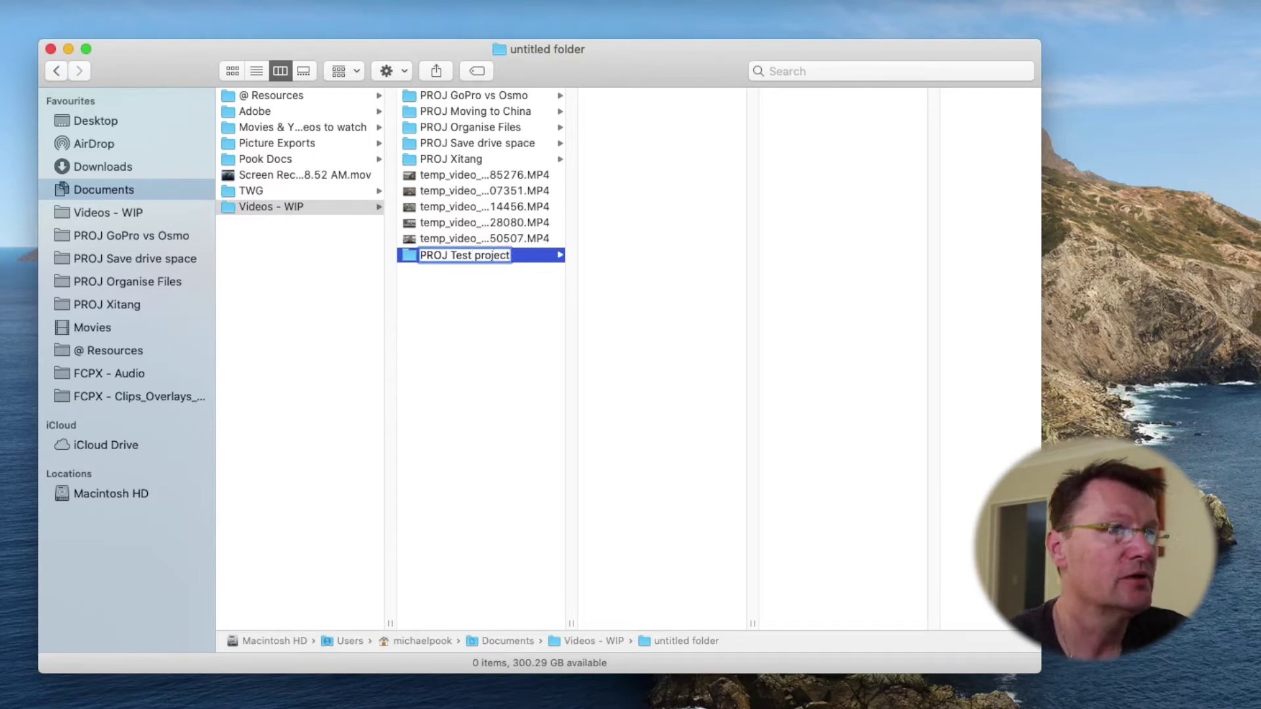
key("Return")
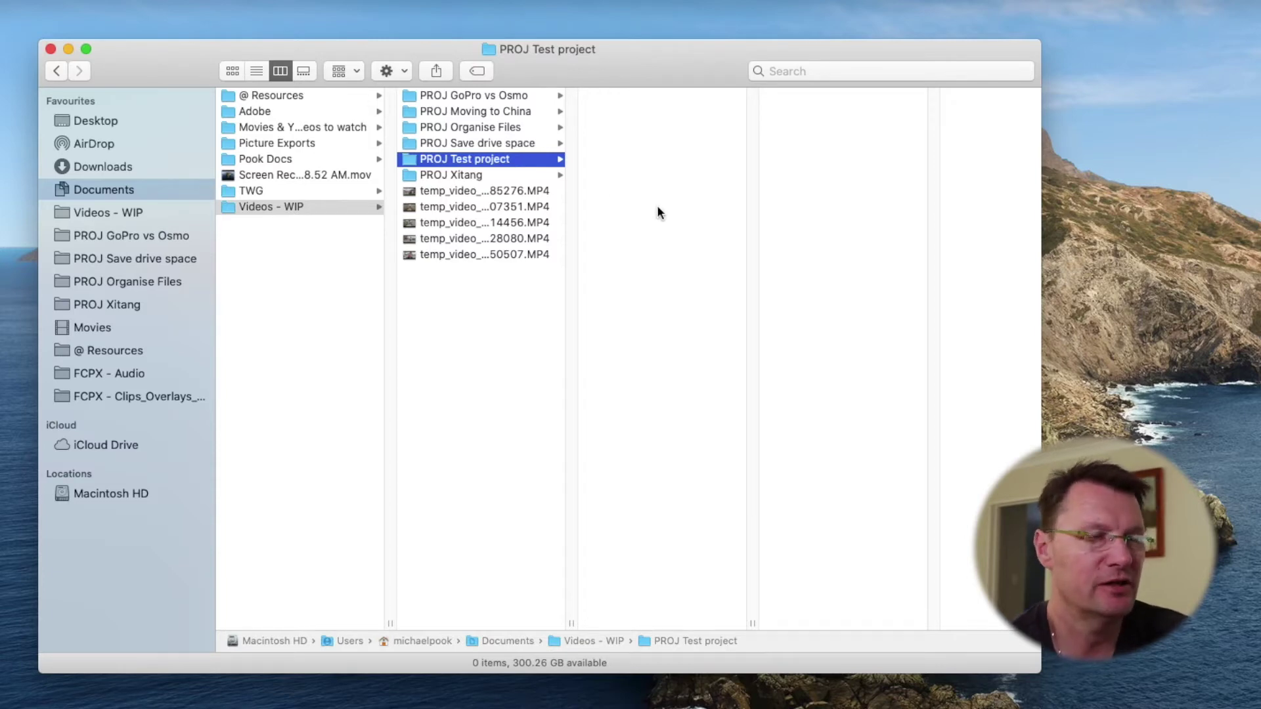
Create three subfolders named Media, Exports and other Assets in PROJ Test project.
right_click(632, 205)
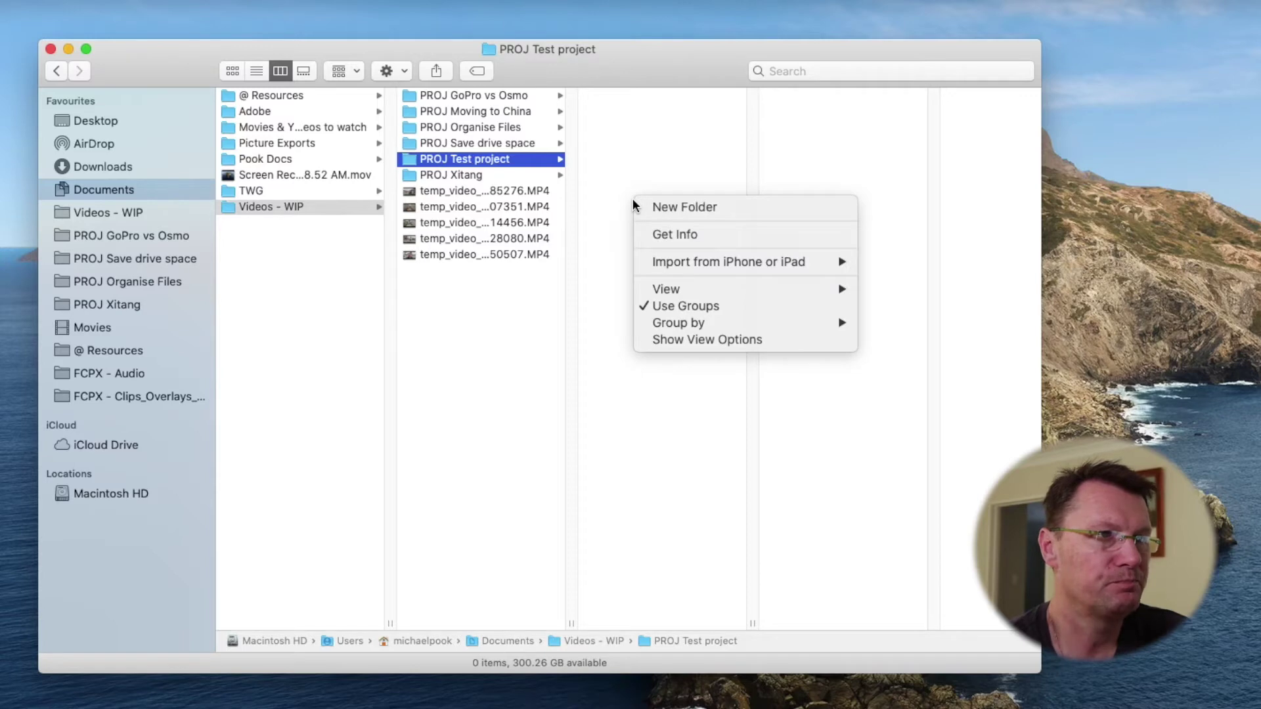
left_click(659, 210)
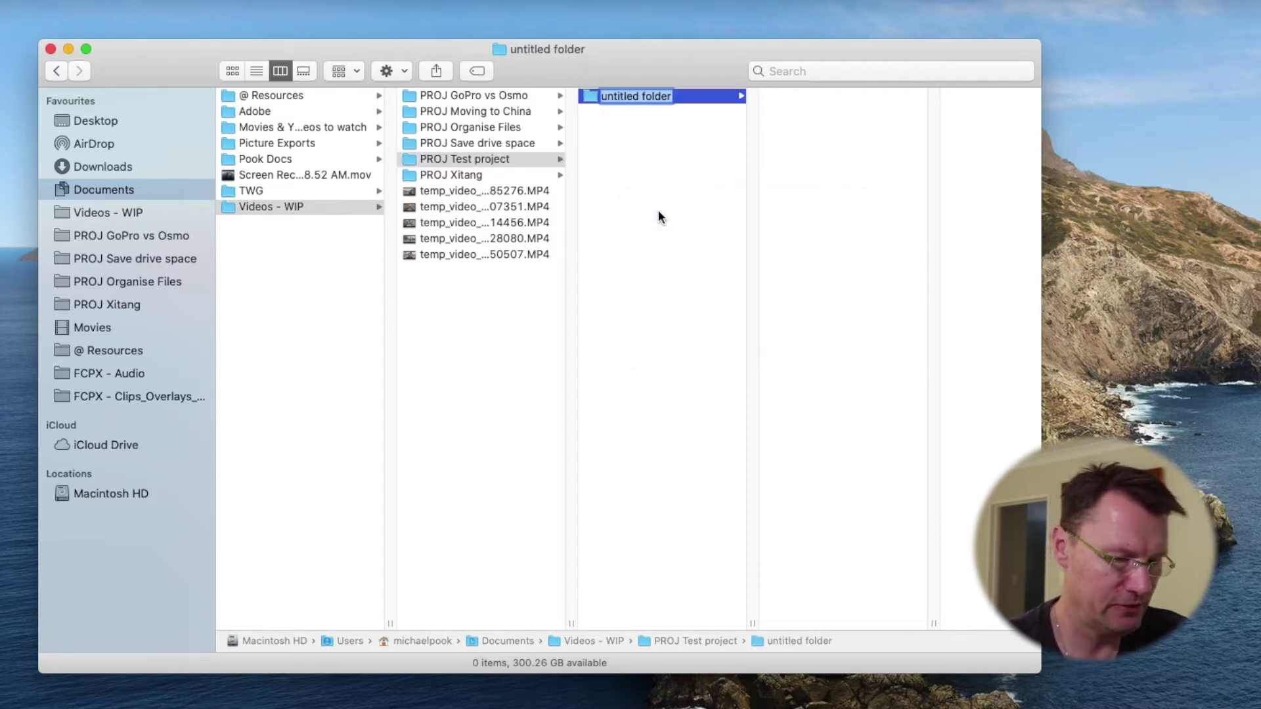
type("Media")
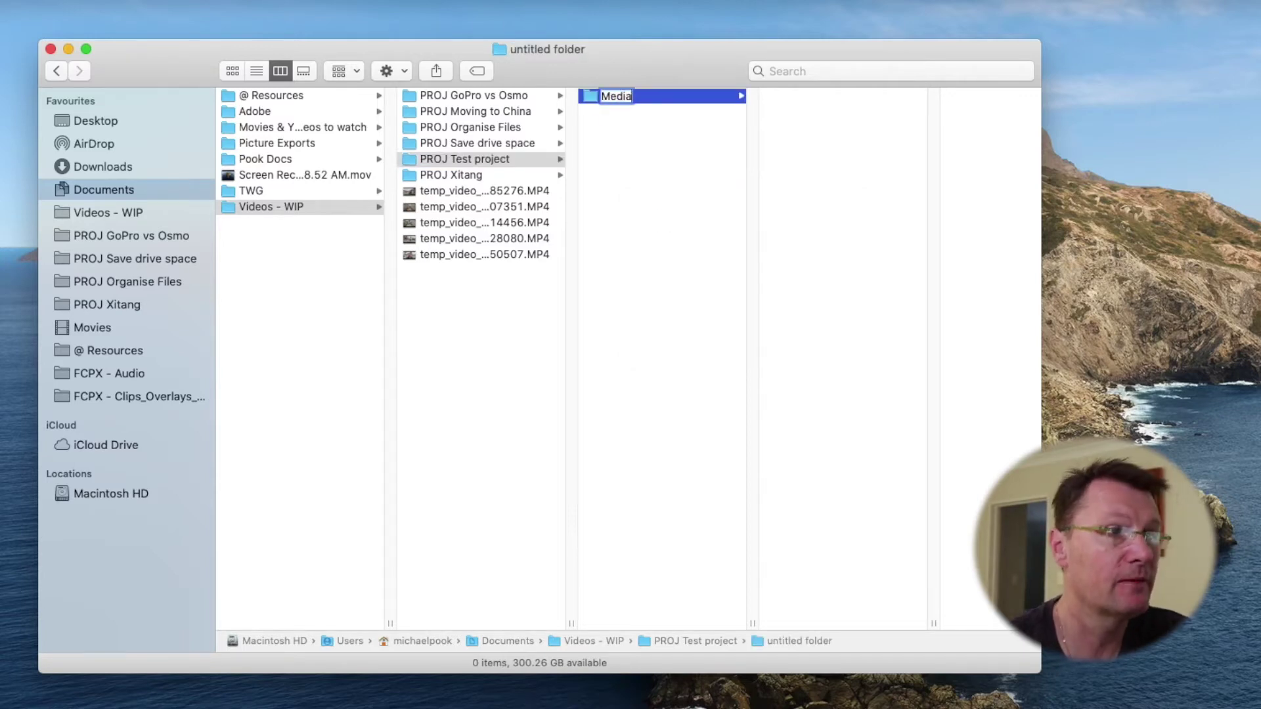
key("Return")
right_click(649, 245)
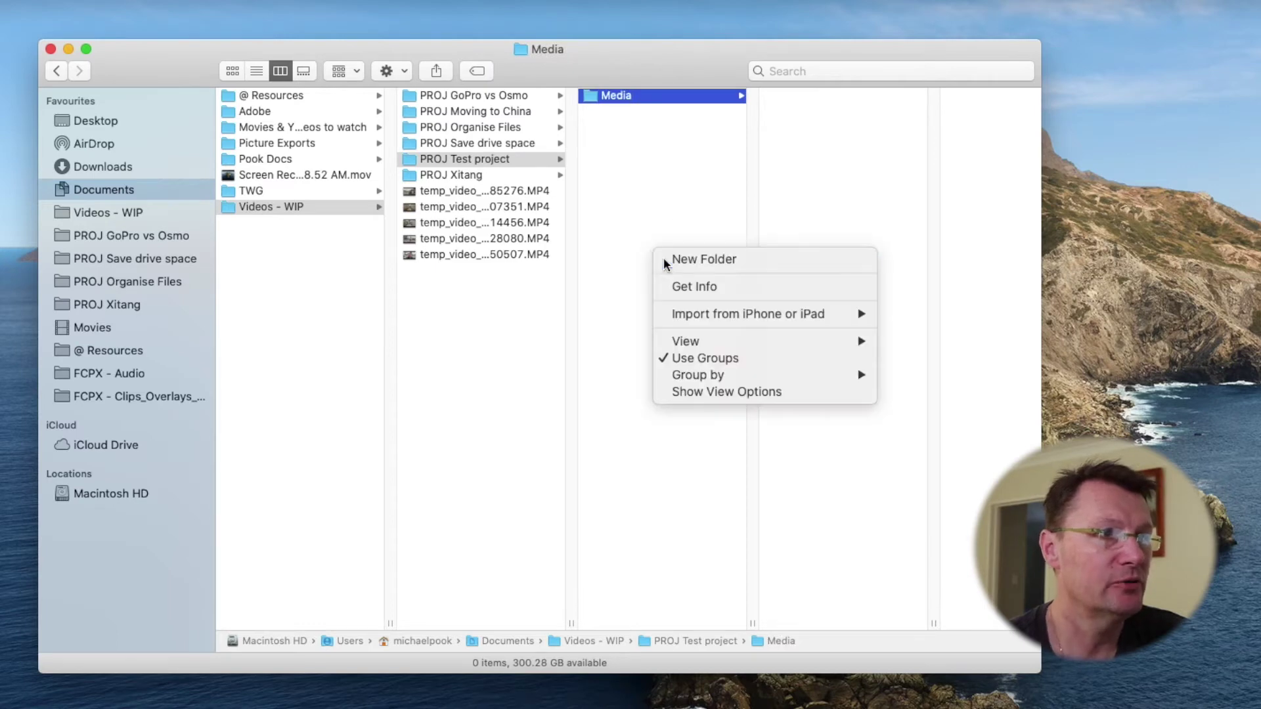
left_click(664, 257)
type("Exports")
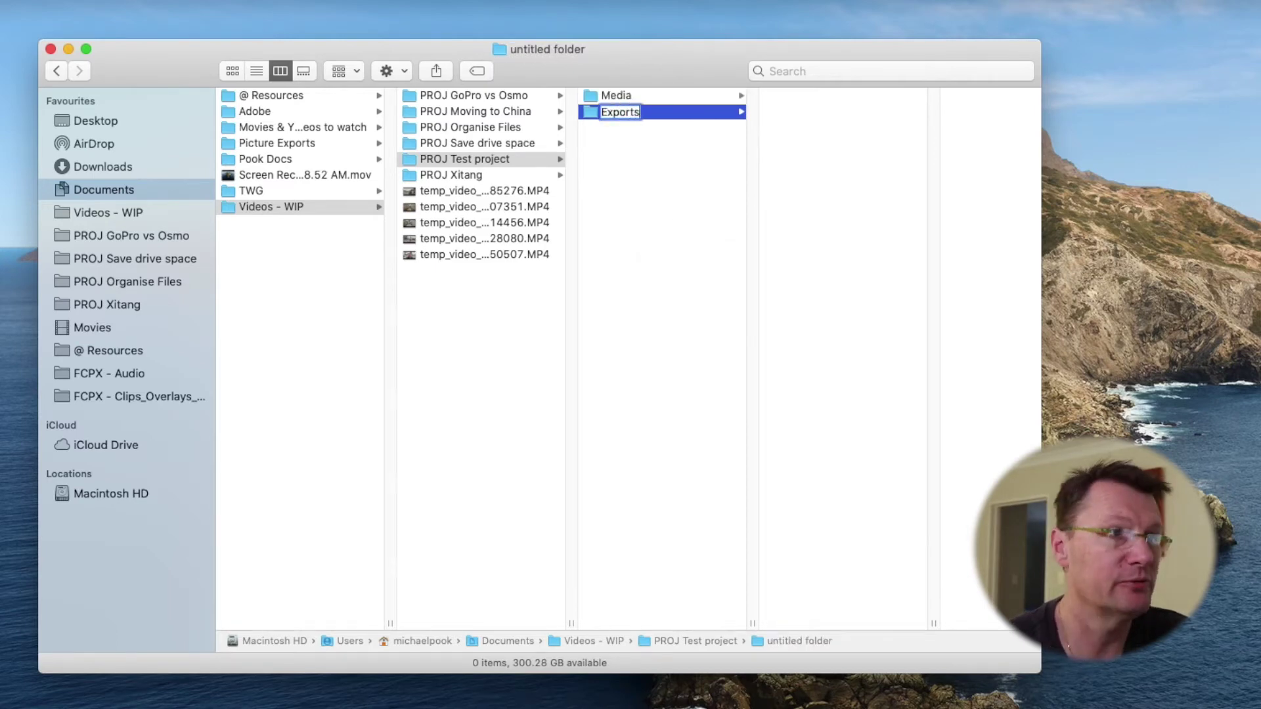
key("Return")
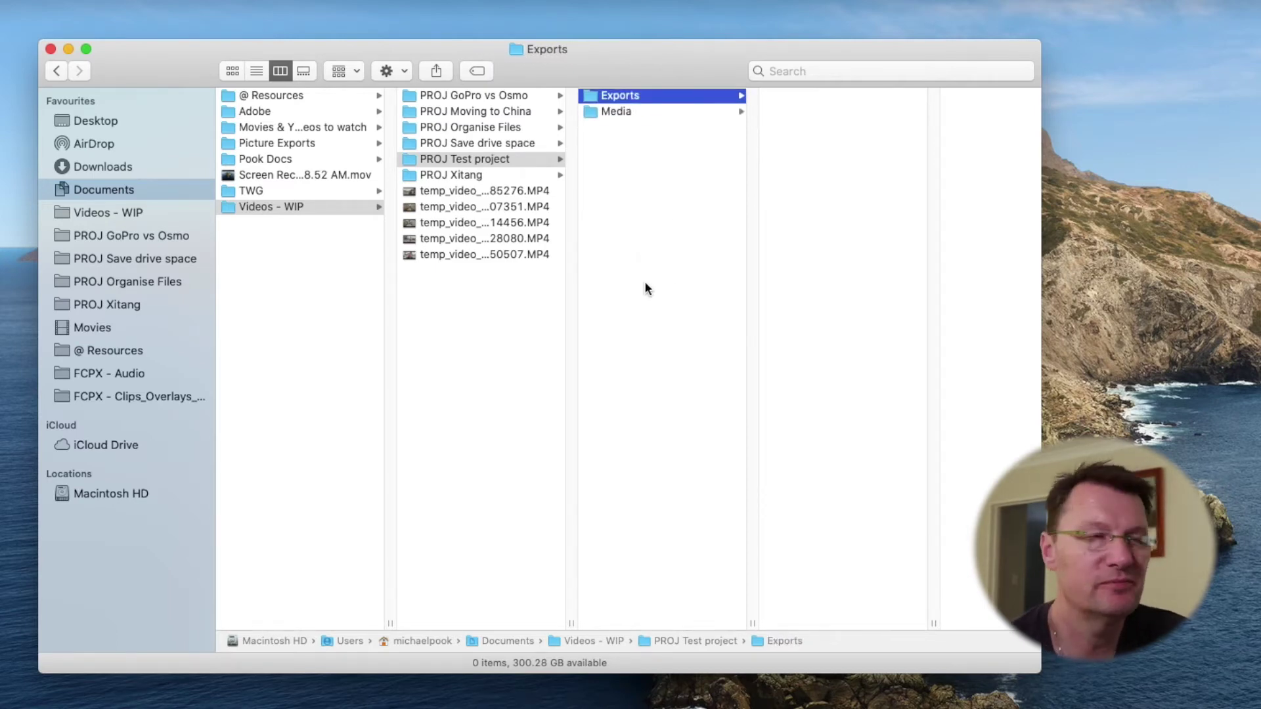
right_click(621, 223)
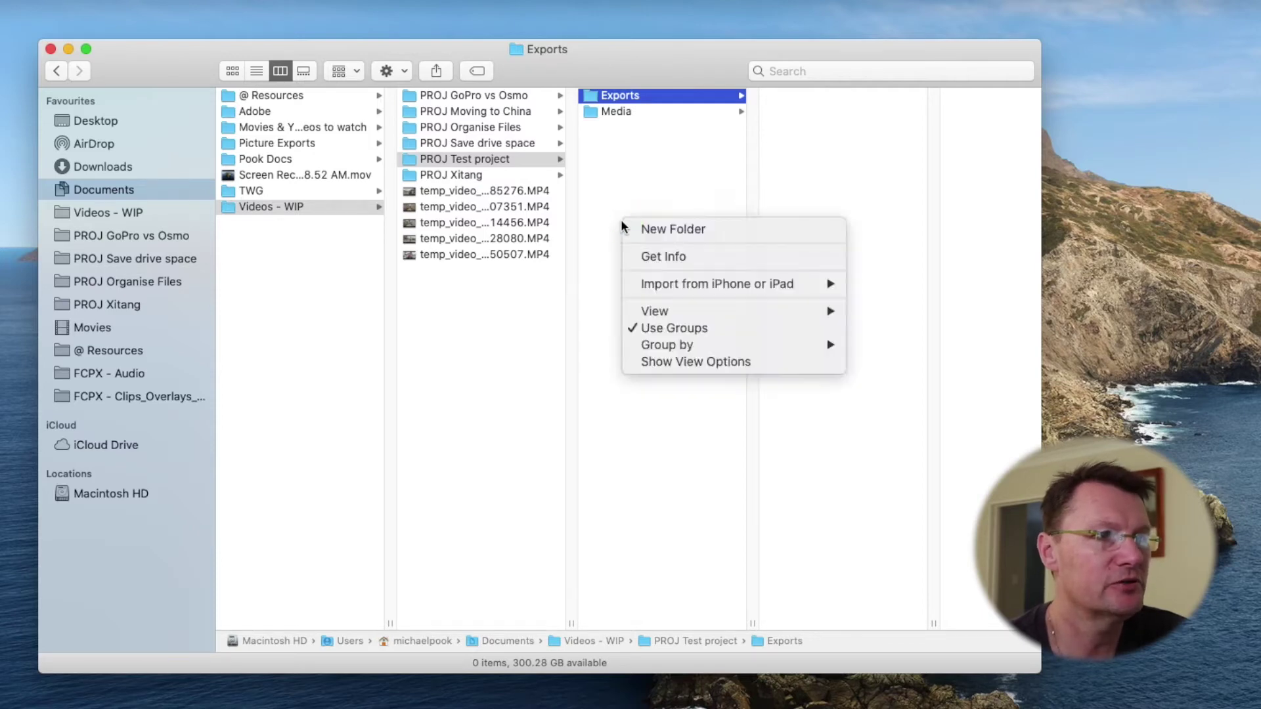
left_click(649, 229)
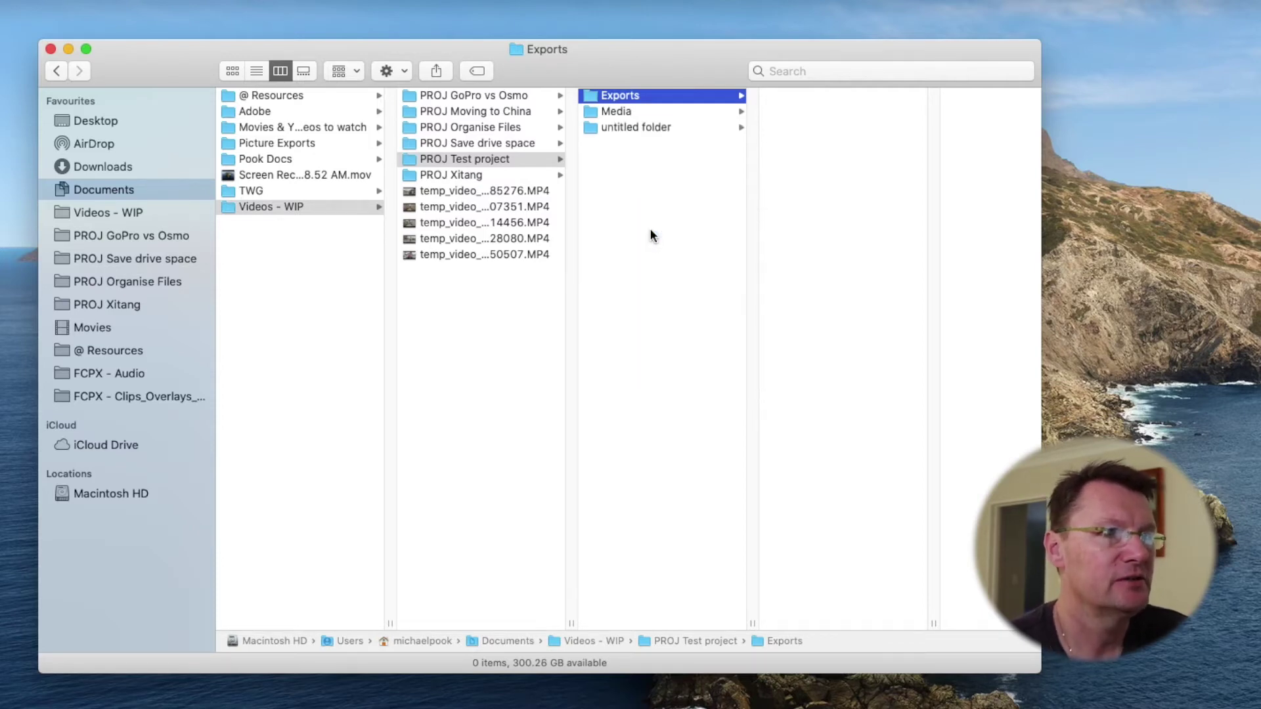
type("o")
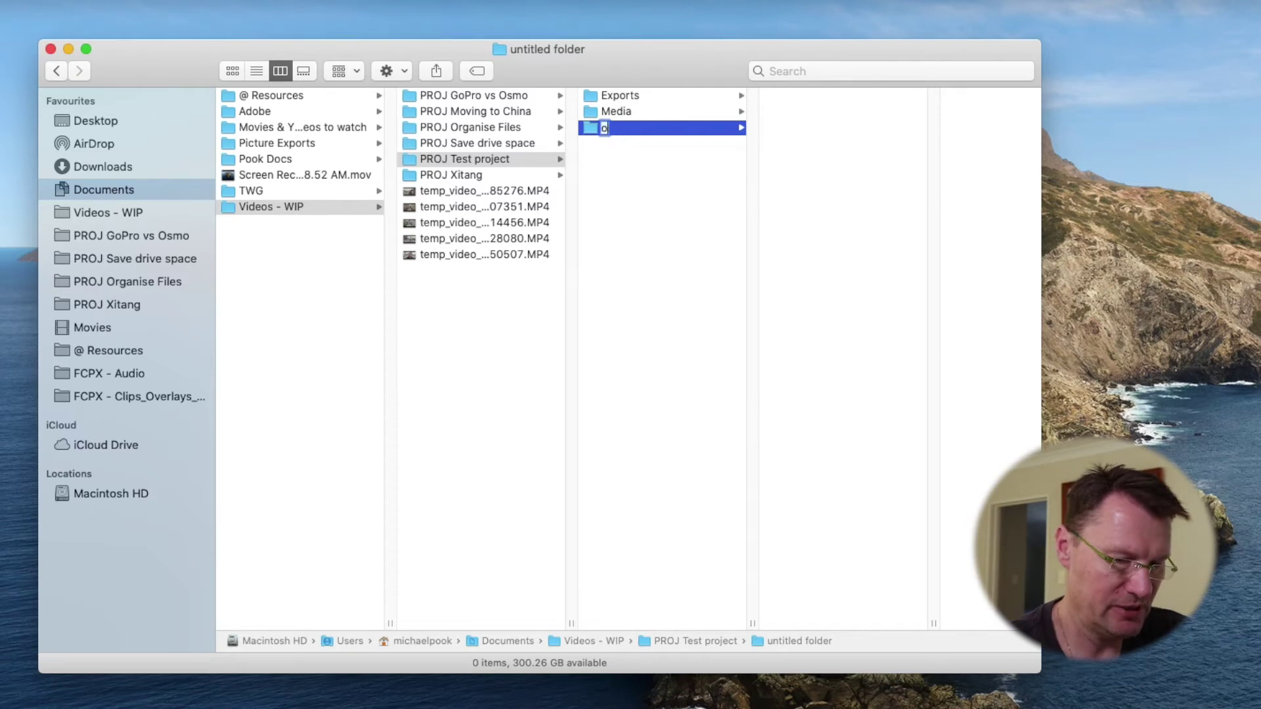
type("ther As")
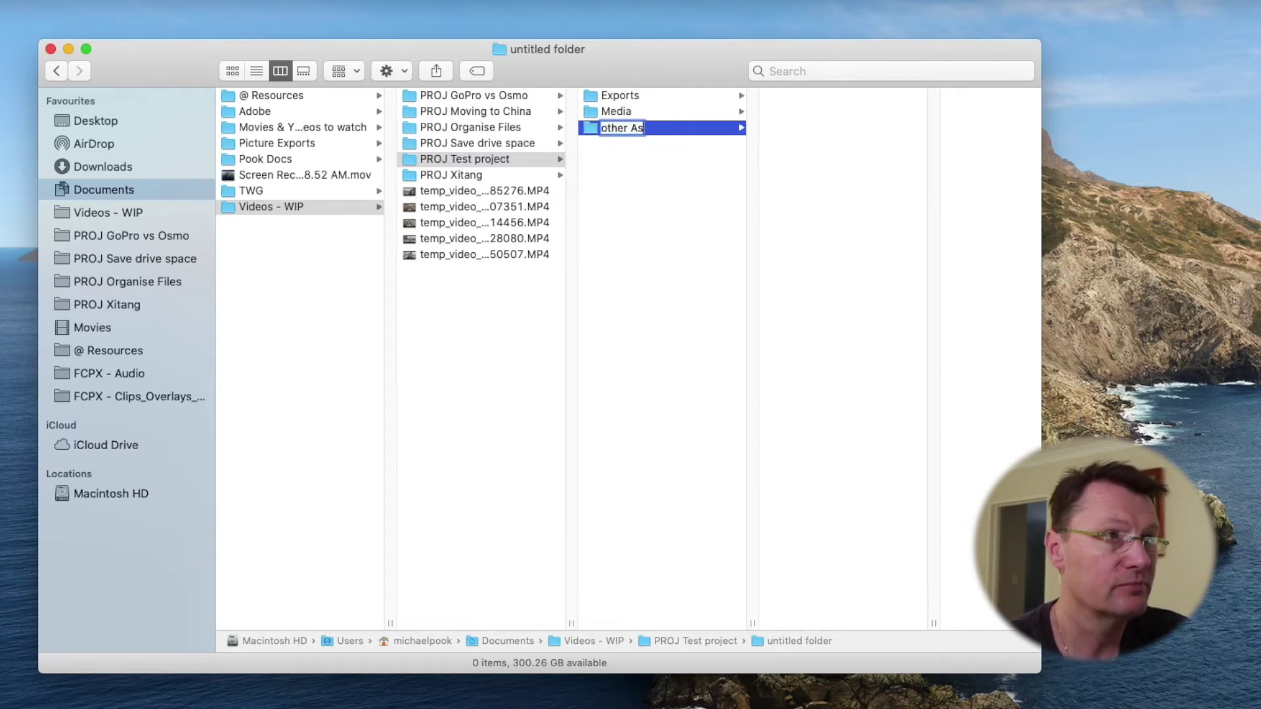
type("esets")
key("Return")
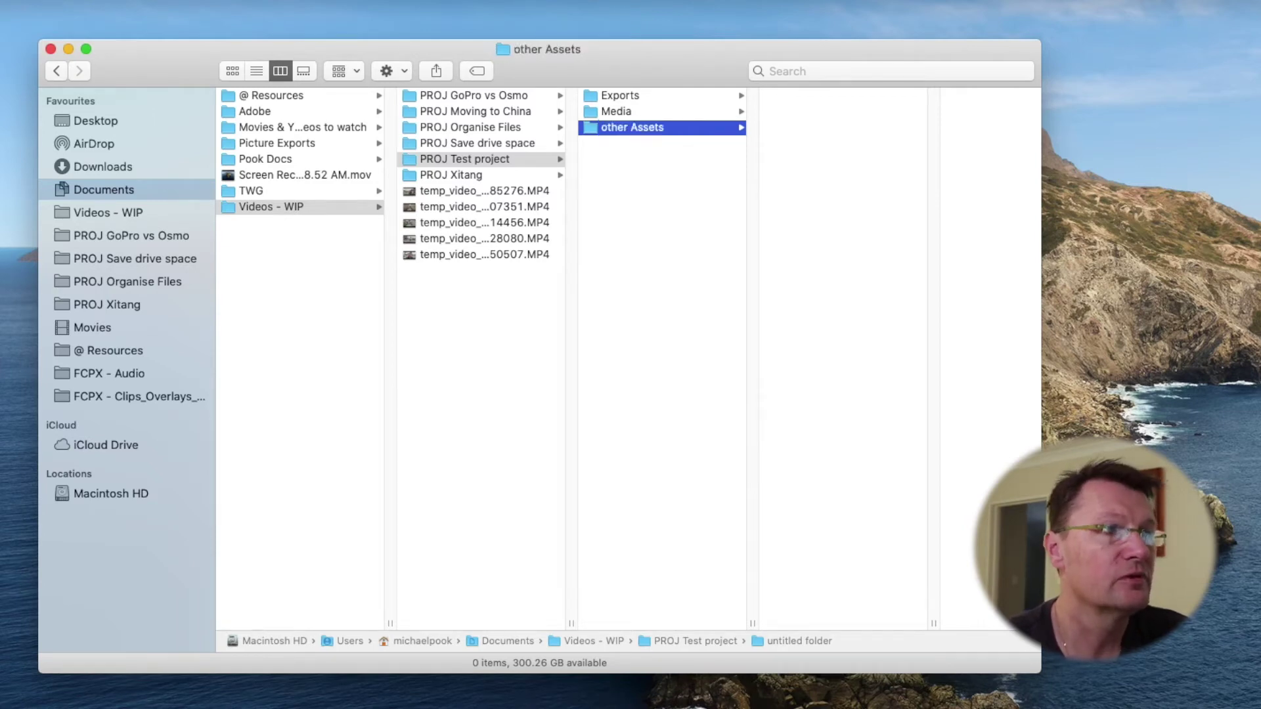
Open Media and create its gopro and canon 80d subfolders.
left_click(639, 115)
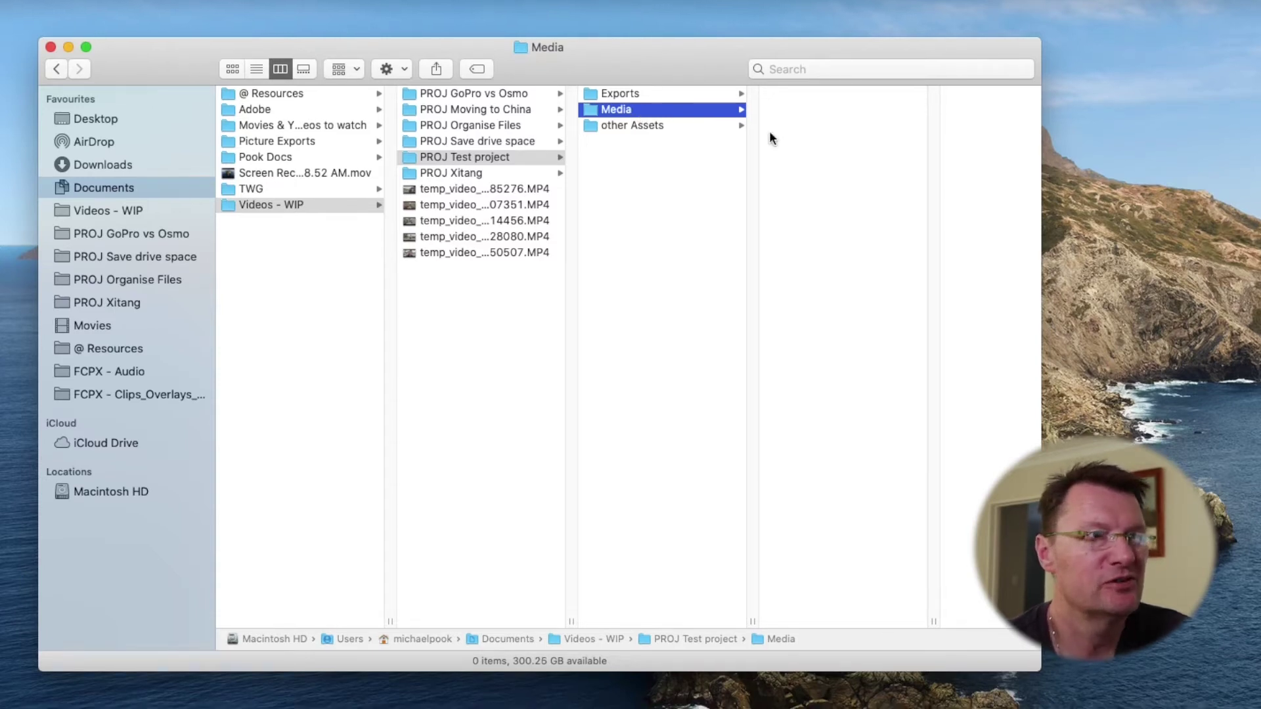
right_click(801, 133)
left_click(842, 143)
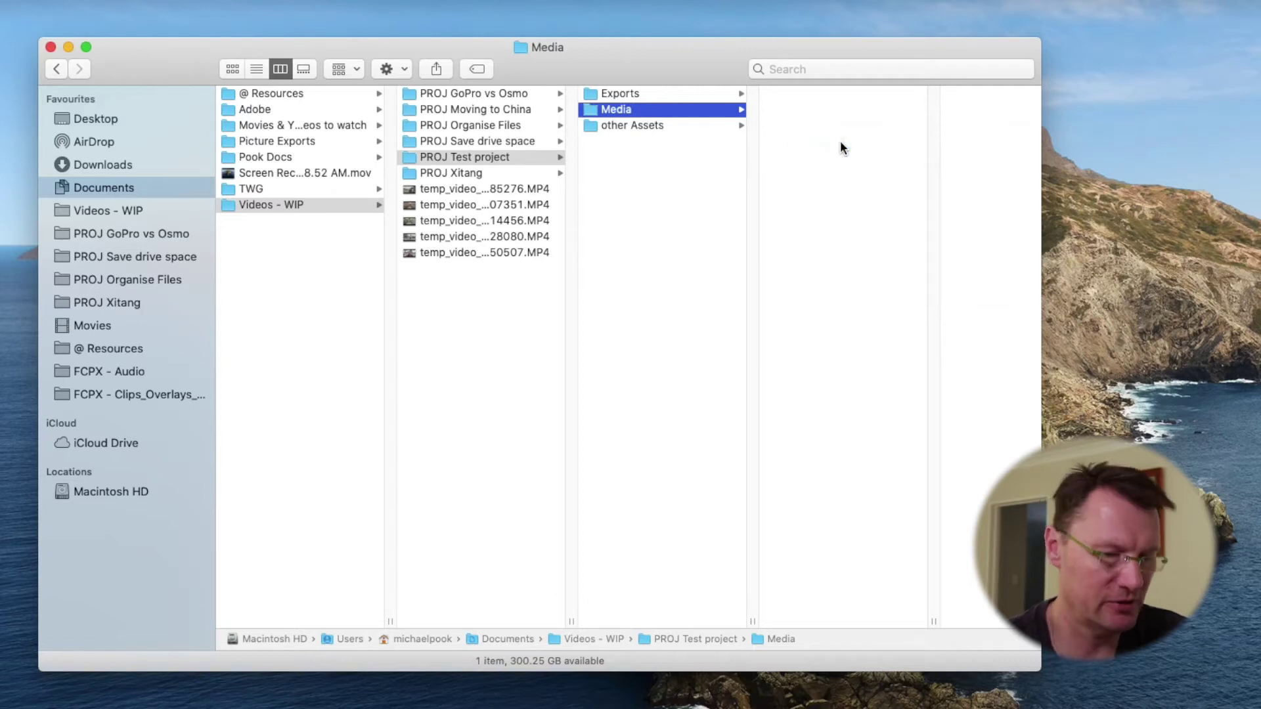
type("gopro")
key("Return")
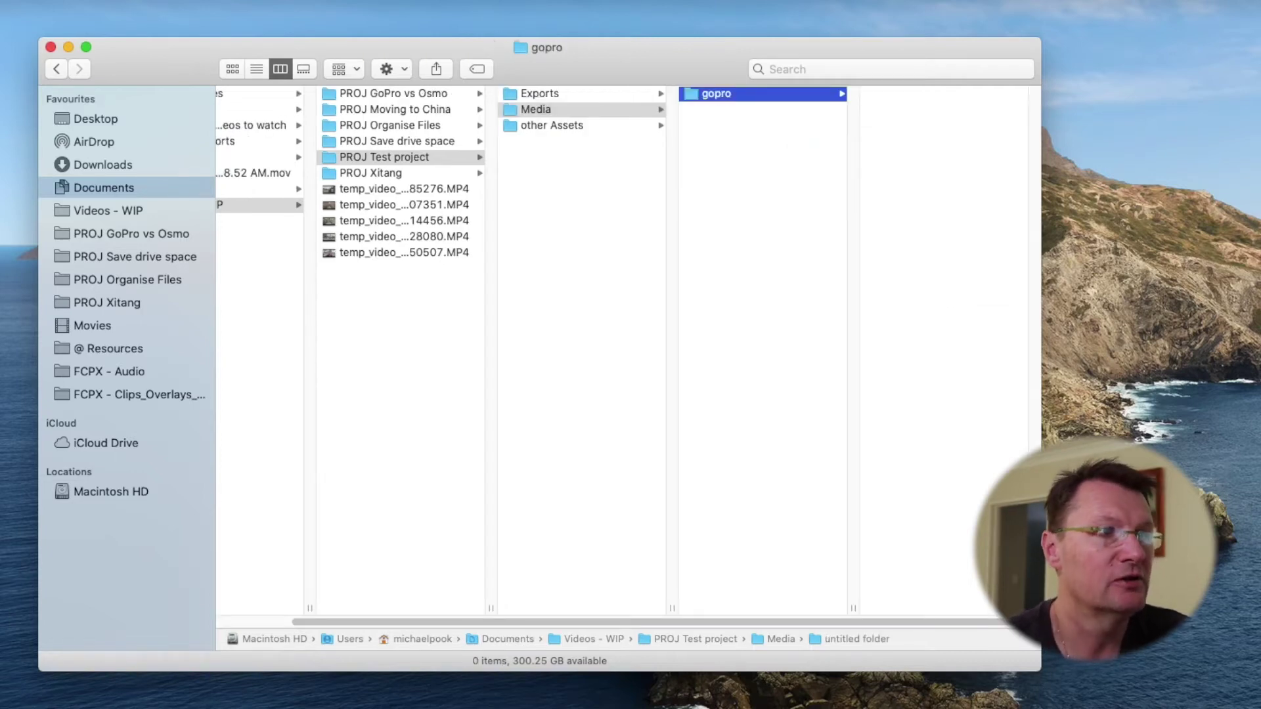
right_click(779, 209)
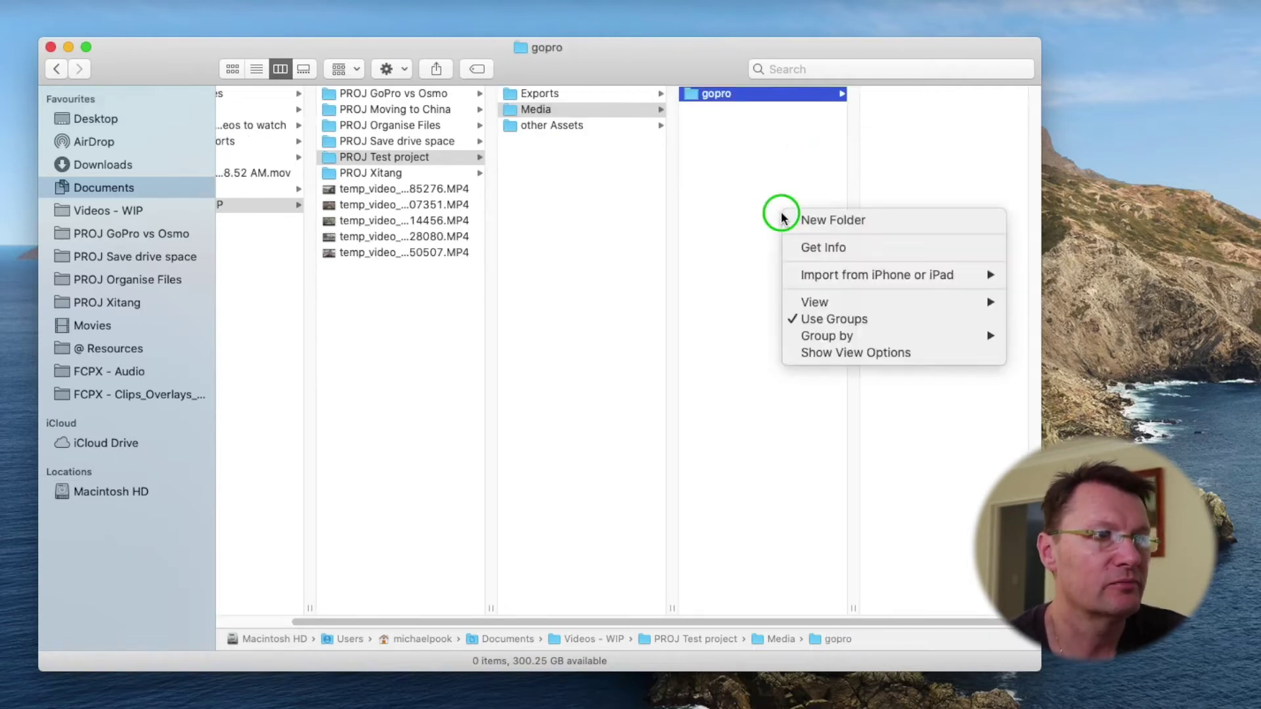
key("Escape")
key("super+shift+n")
type("ca")
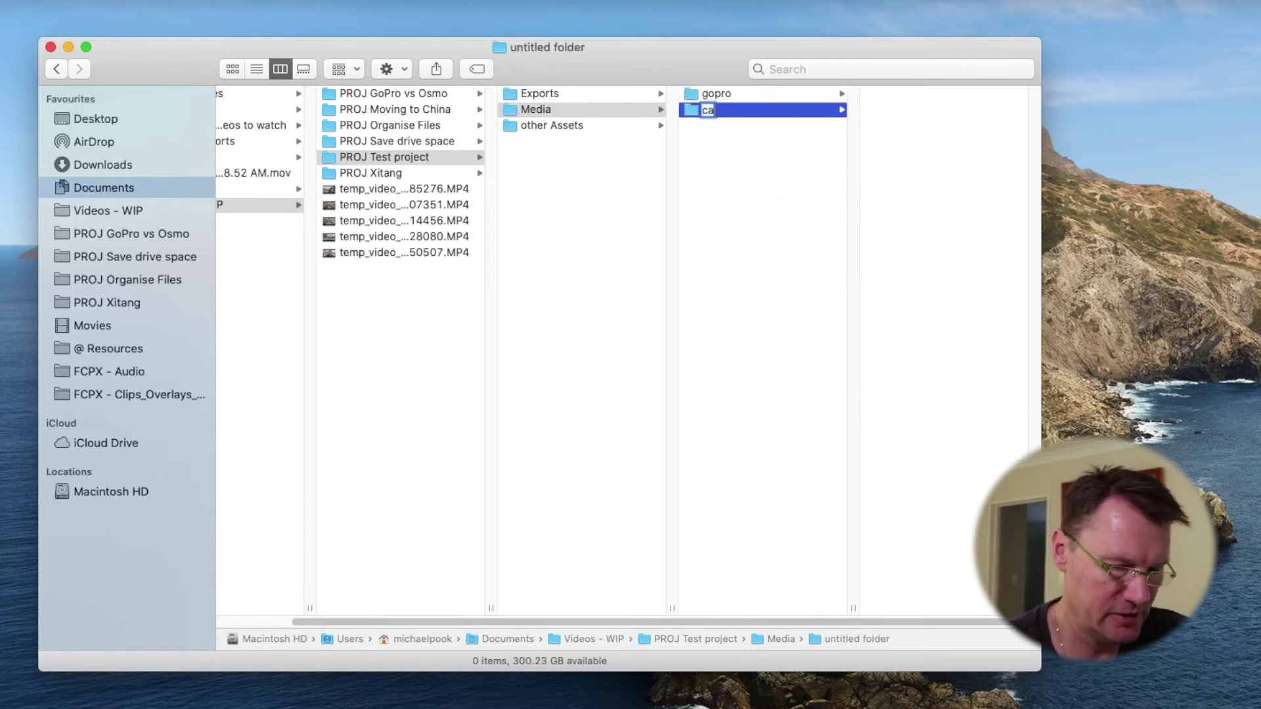
type("non 80d")
key("Return")
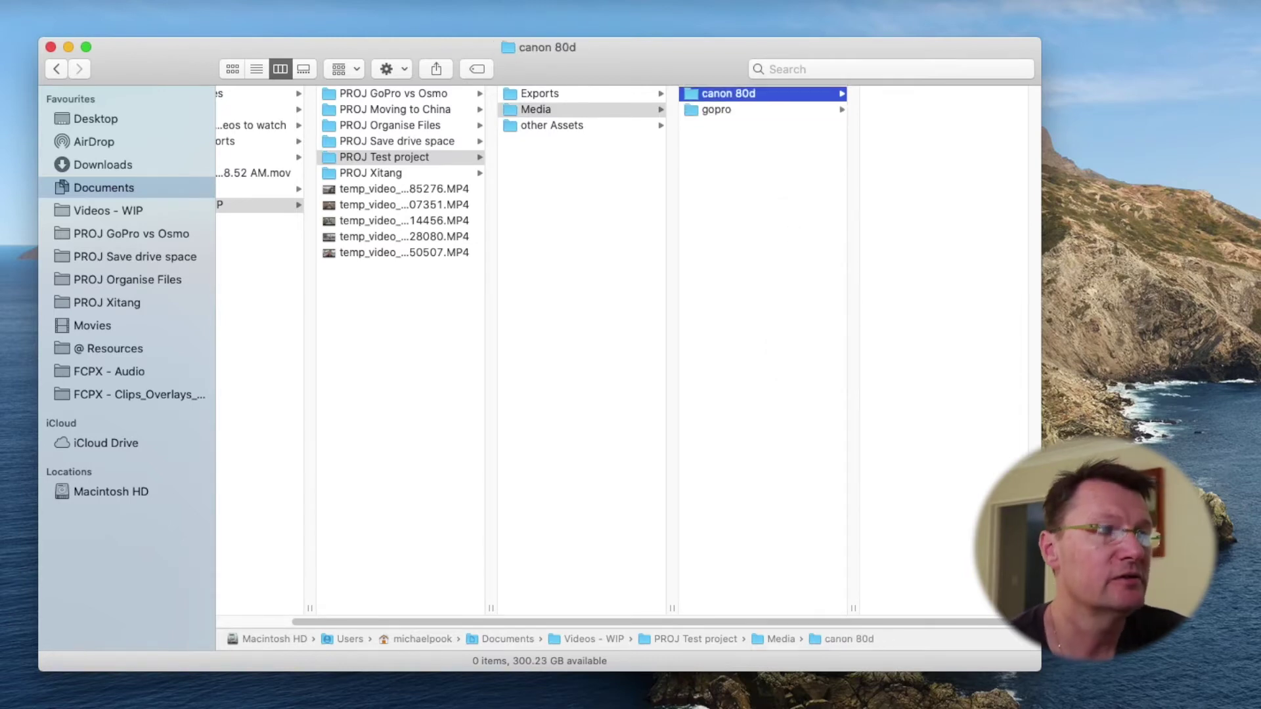
Add Audio and screen recordings subfolders inside Media.
right_click(734, 215)
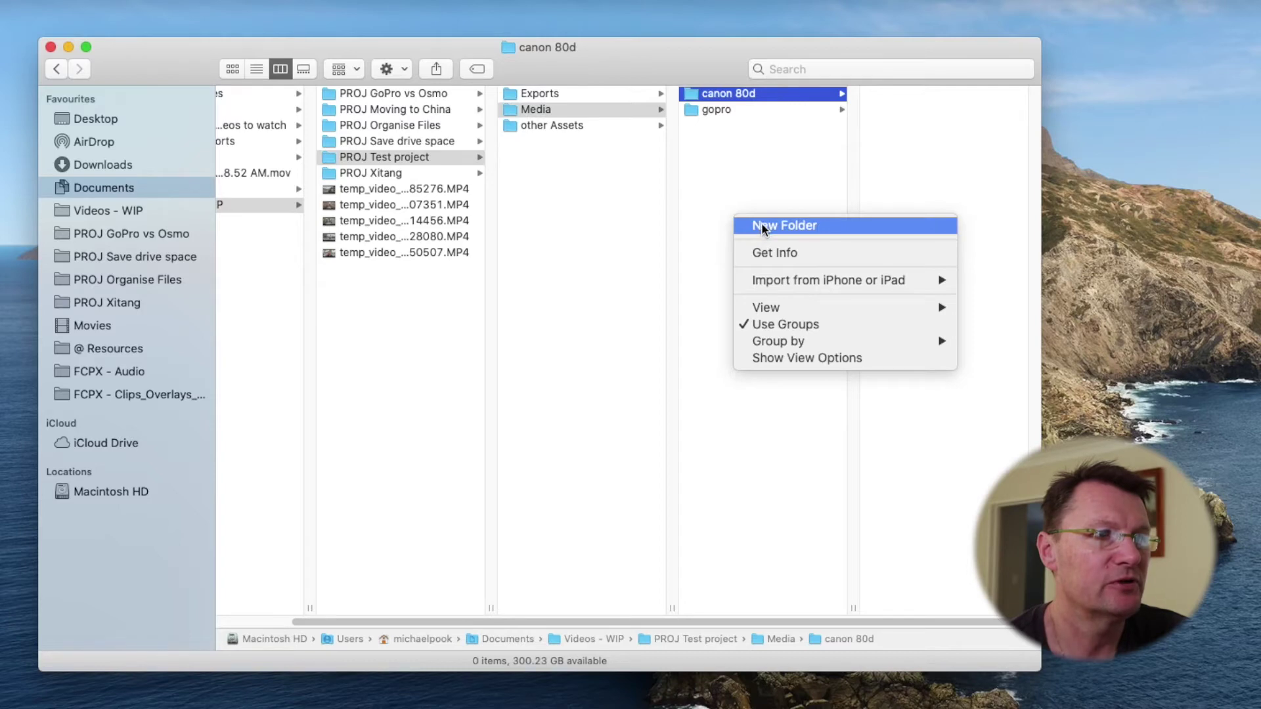
left_click(764, 227)
type("A")
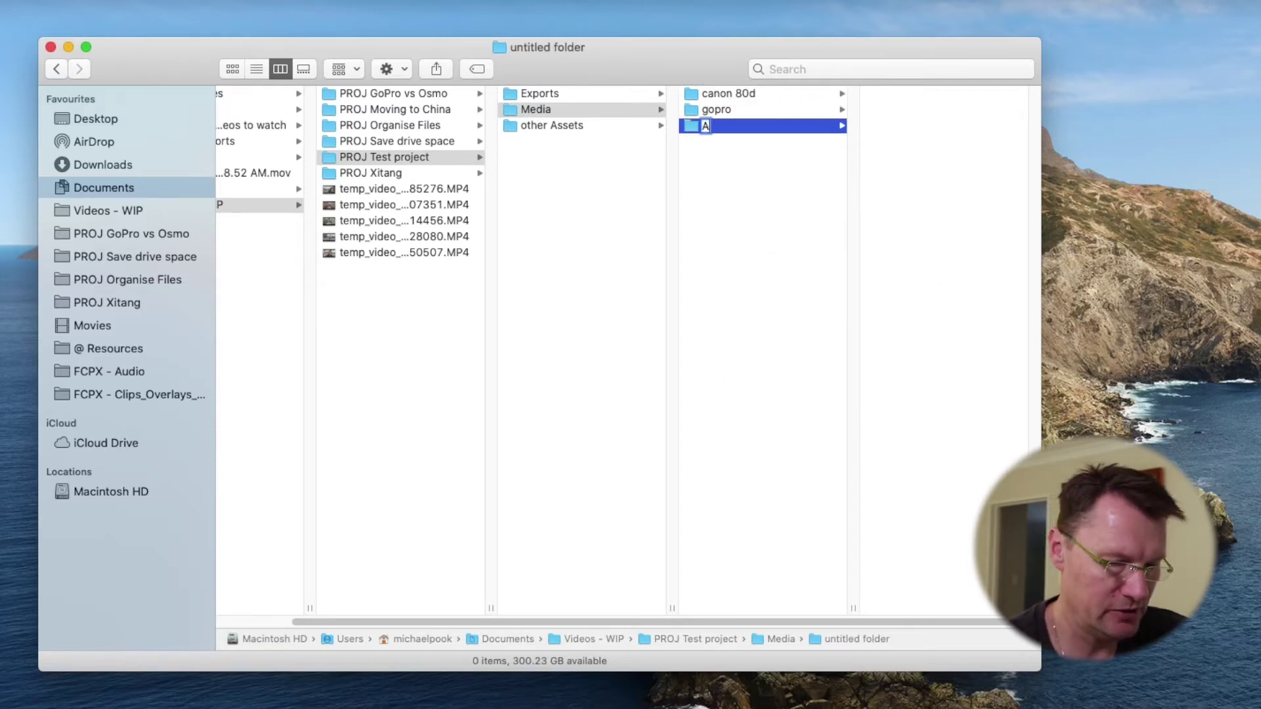
type("udio")
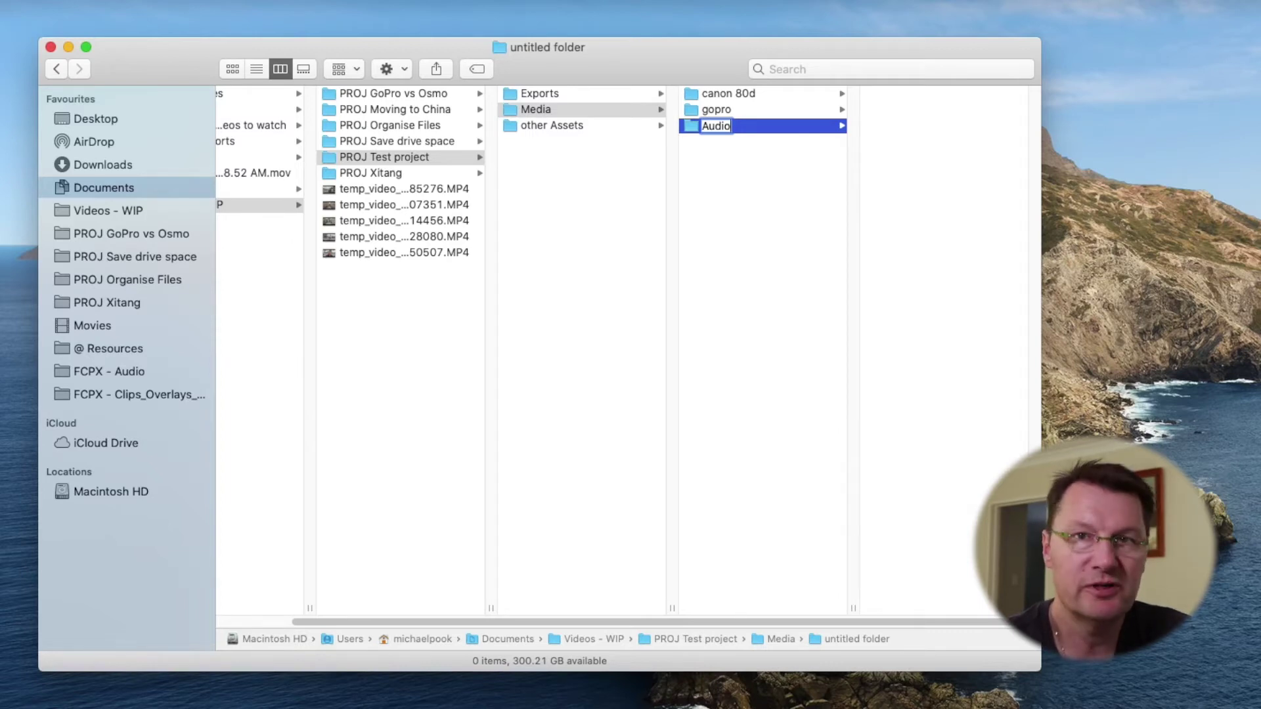
key("Return")
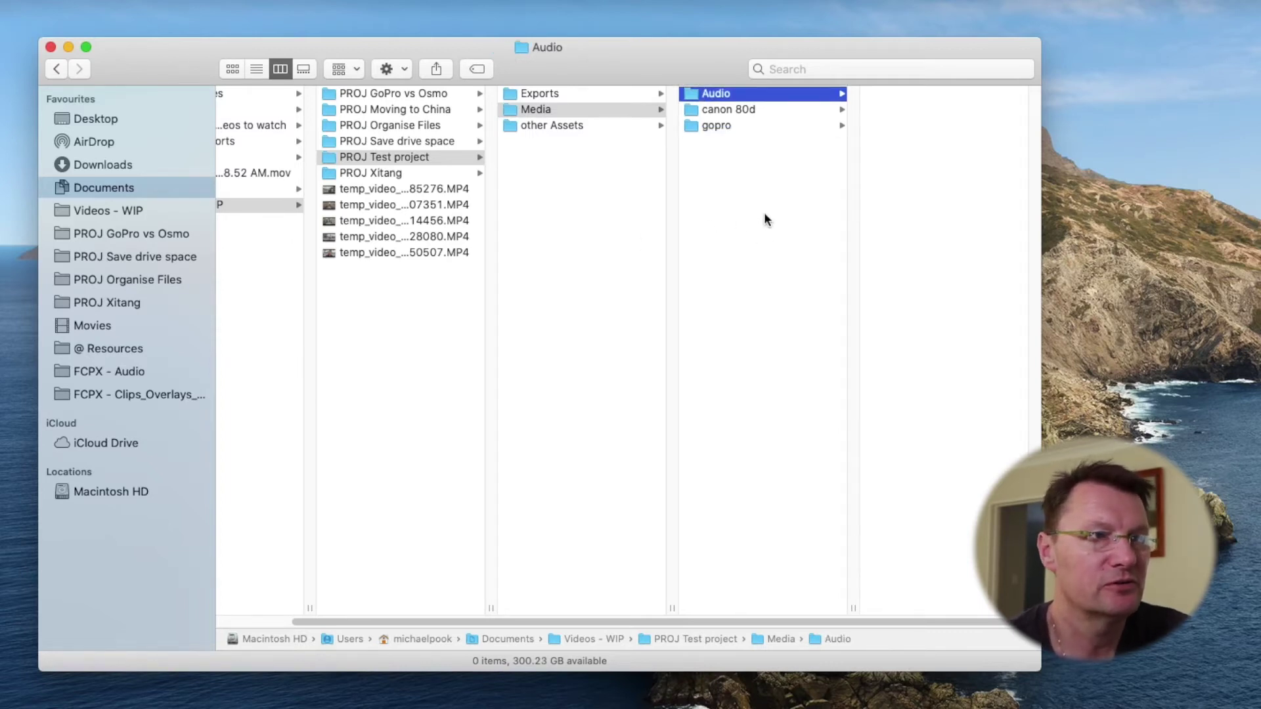
right_click(766, 218)
left_click(784, 226)
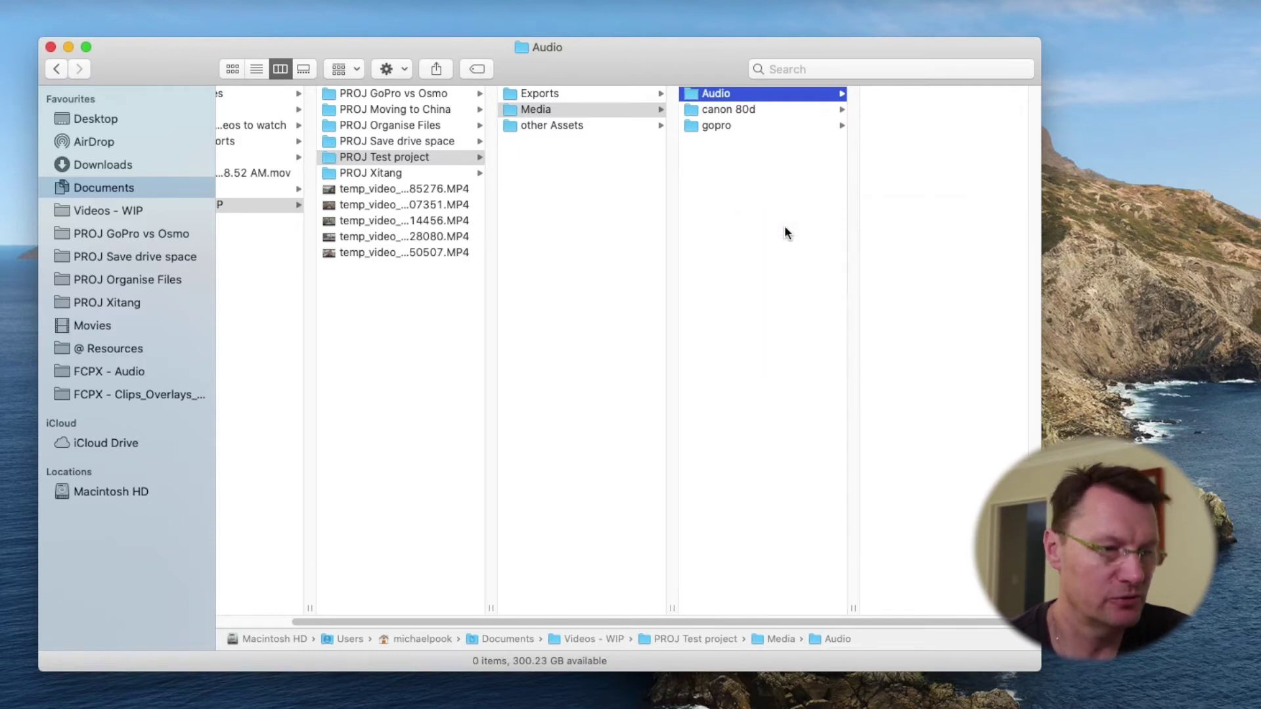
type("screen r")
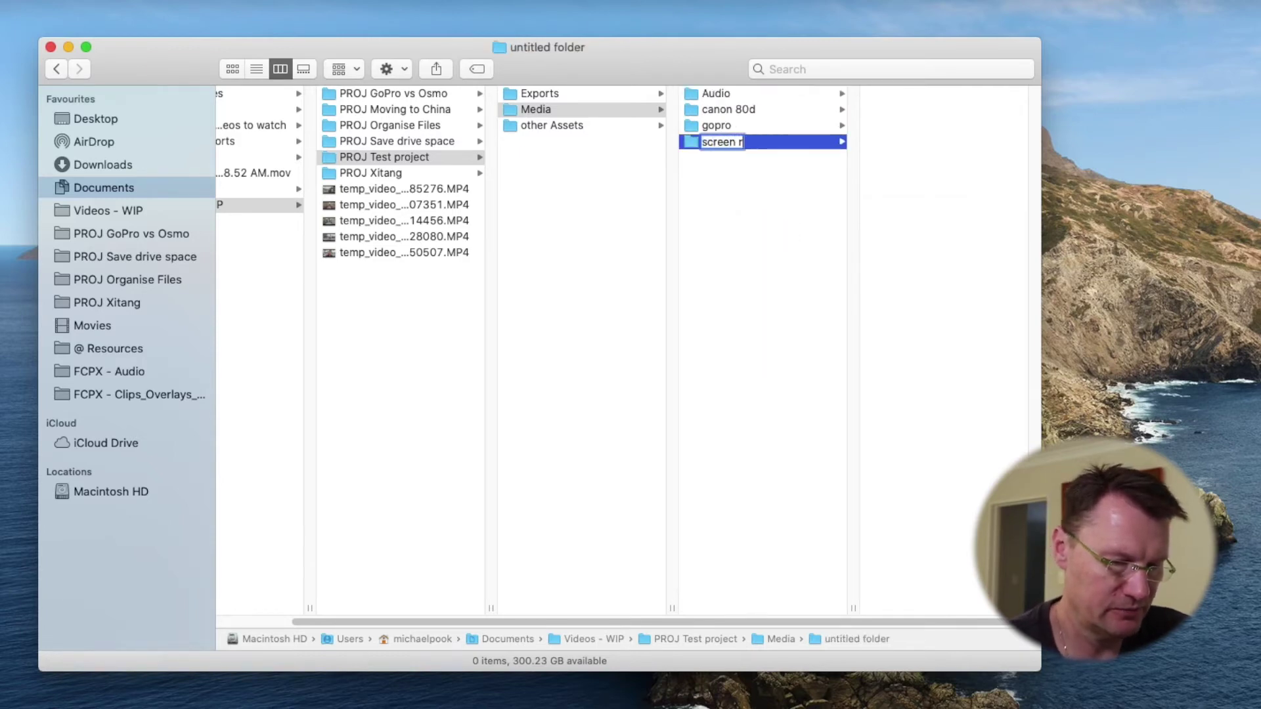
type("ecordings")
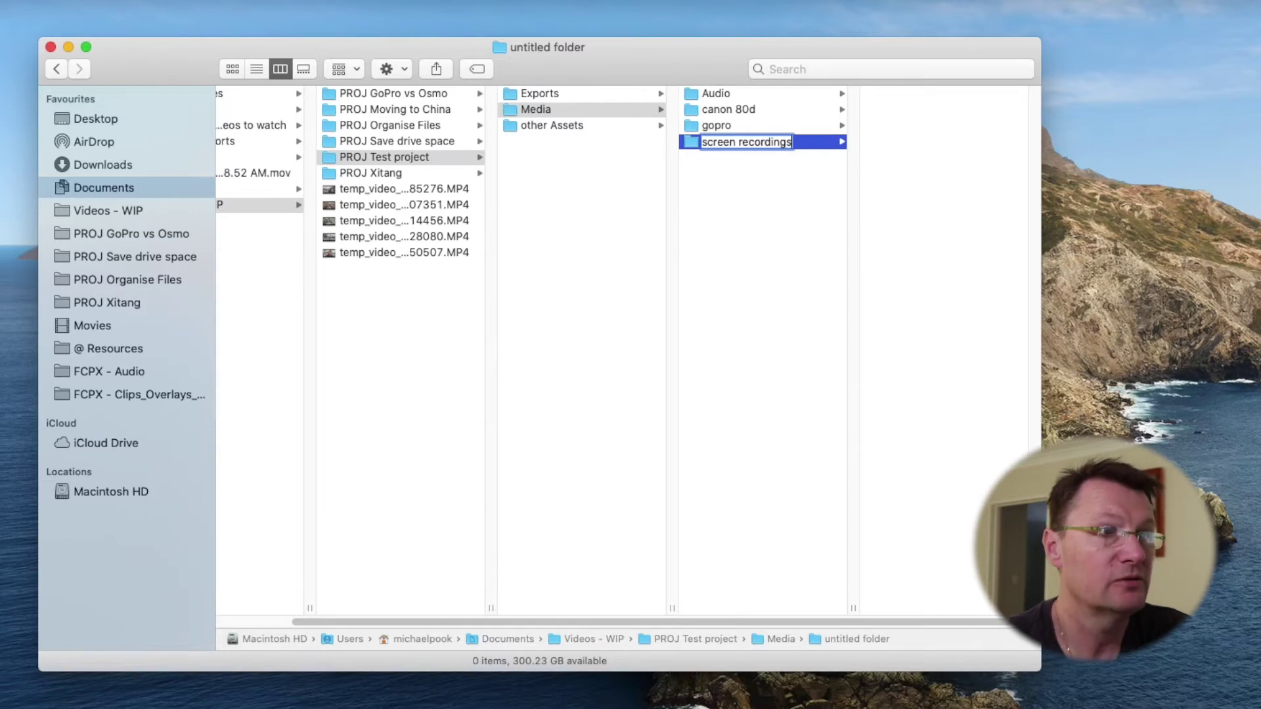
key("Return")
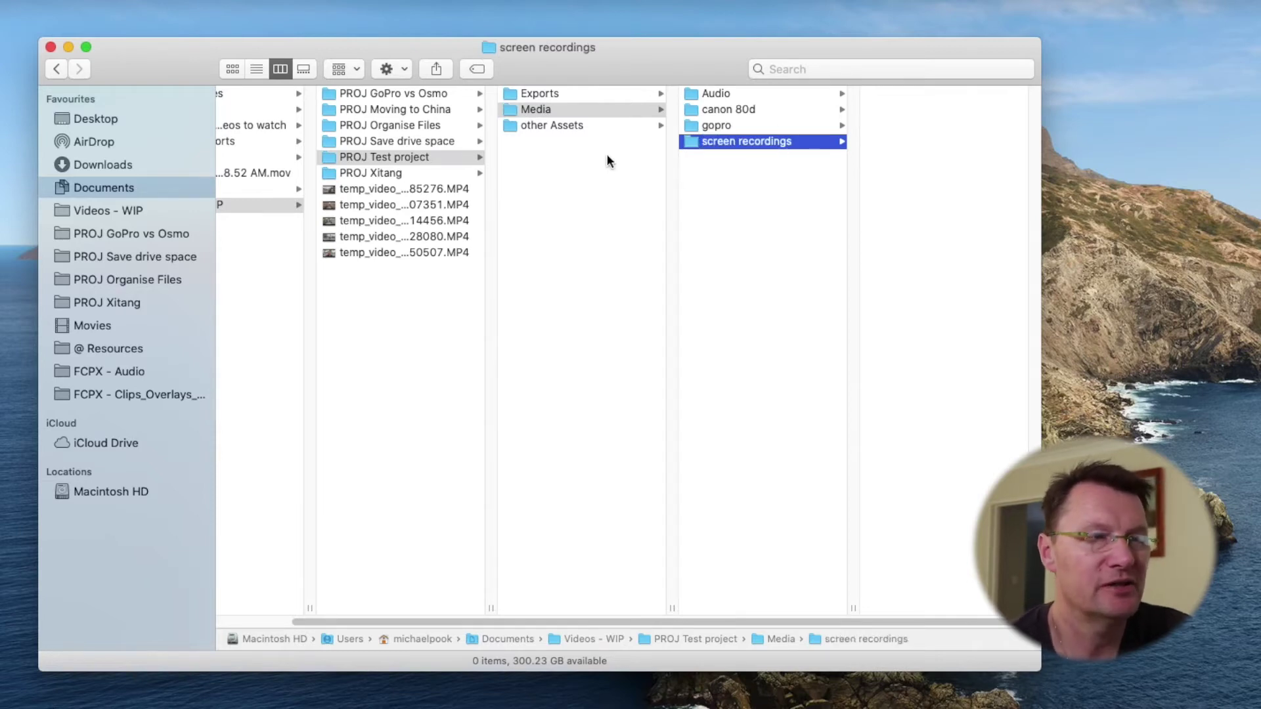
Move the five temp_video clips into Media's Audio, gopro, canon 80d and screen recordings folders.
mouse_move(390, 295)
left_mouse_down()
mouse_move(377, 213)
mouse_move(405, 159)
left_mouse_up()
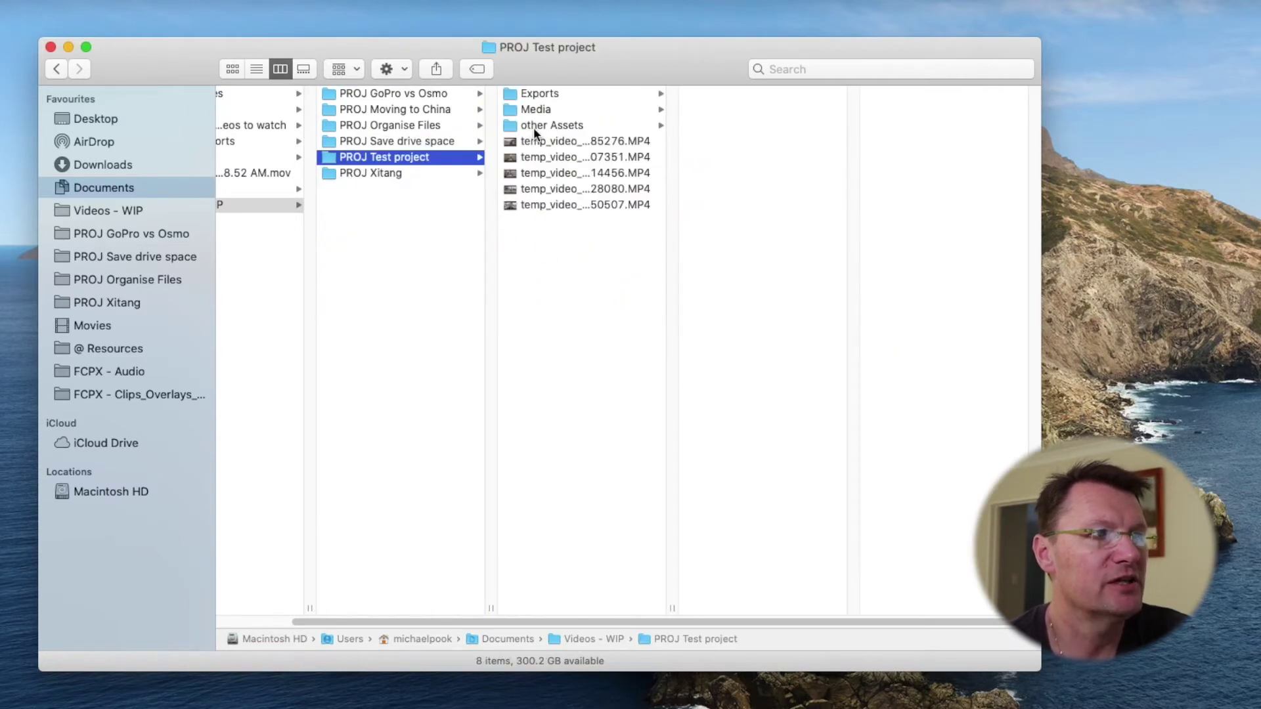
left_click(549, 110)
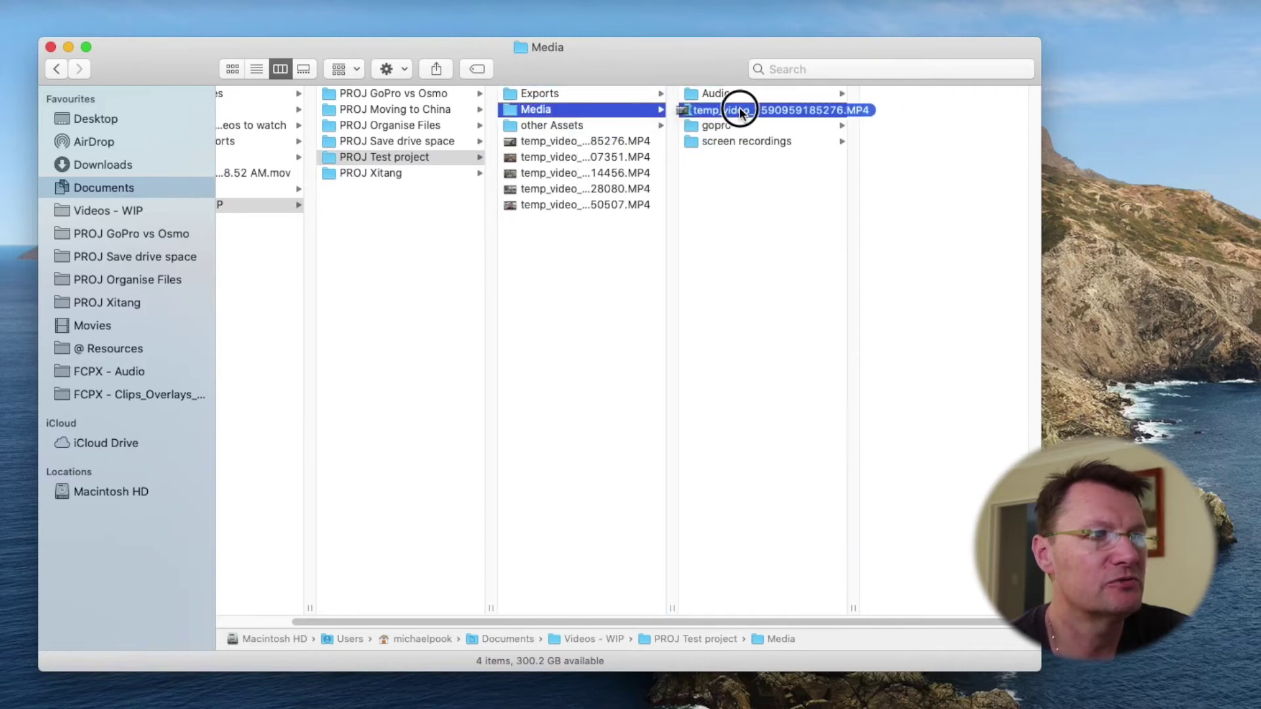
left_click_drag(568, 145, 723, 97)
left_click_drag(571, 143, 705, 125)
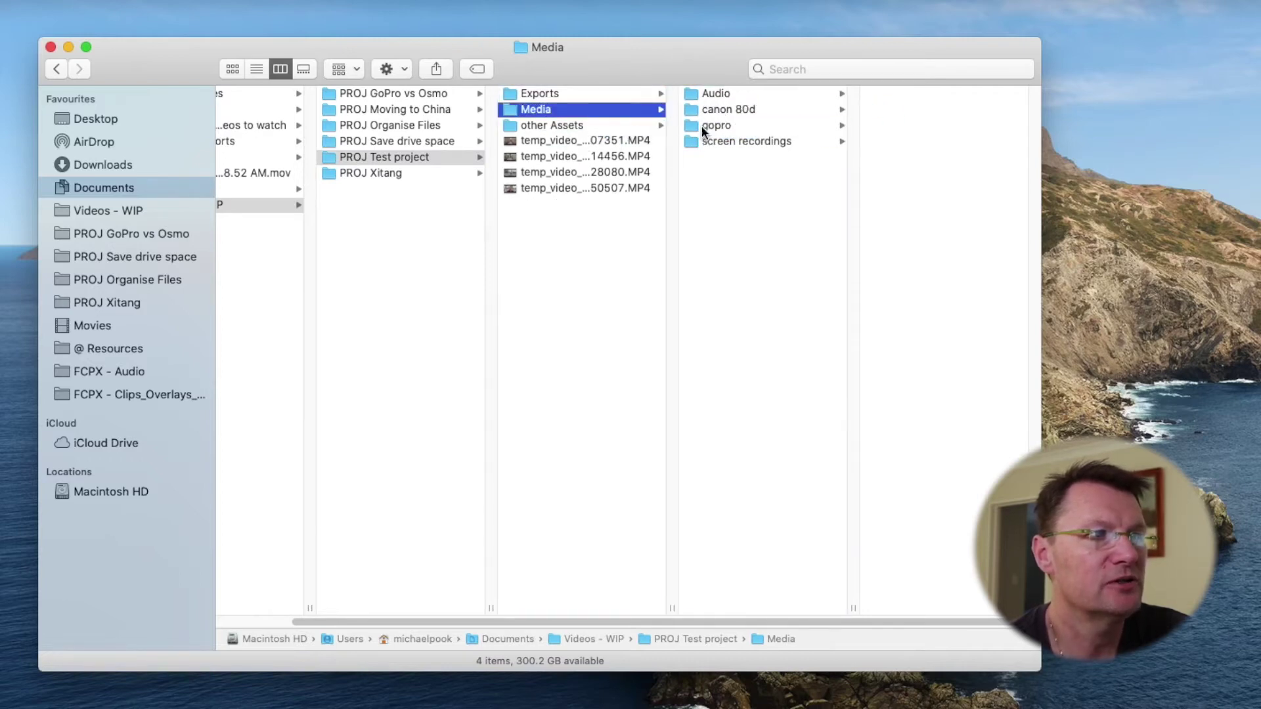
mouse_move(558, 146)
left_mouse_down()
mouse_move(704, 144)
mouse_move(690, 140)
left_mouse_up()
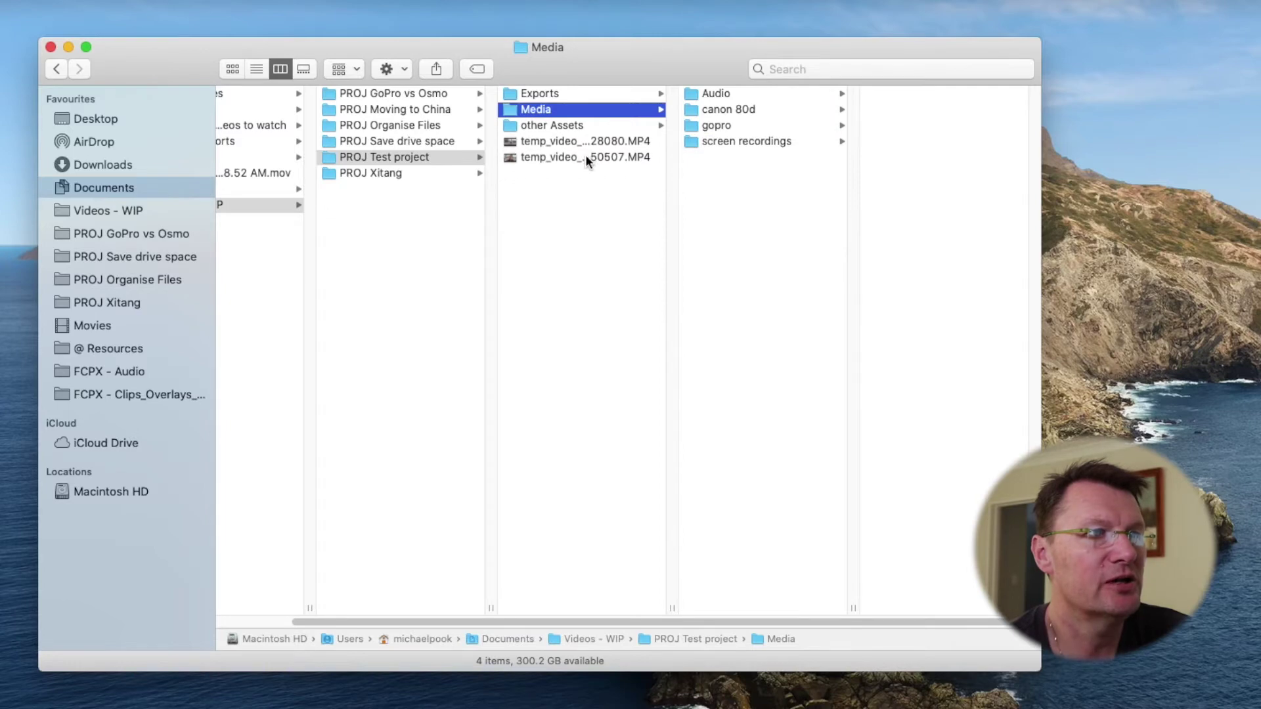
left_click_drag(582, 157, 731, 98)
left_click_drag(578, 142, 743, 132)
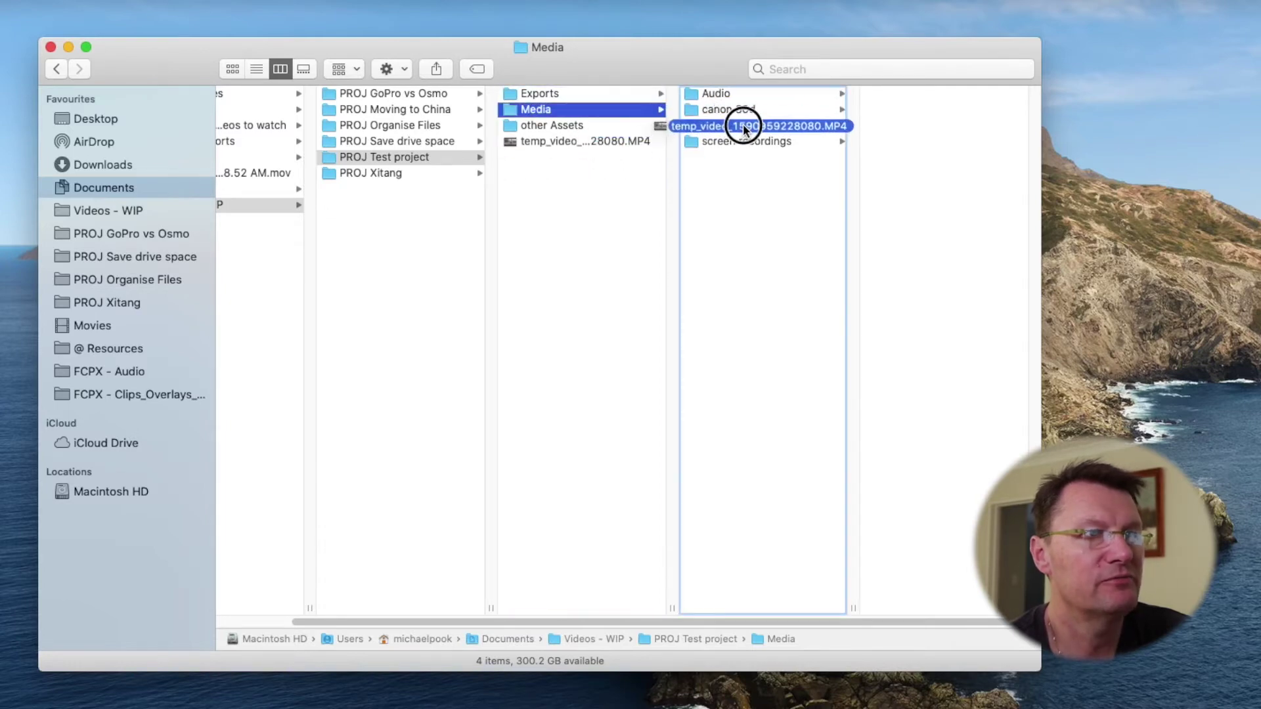
left_click_drag(746, 129, 708, 129)
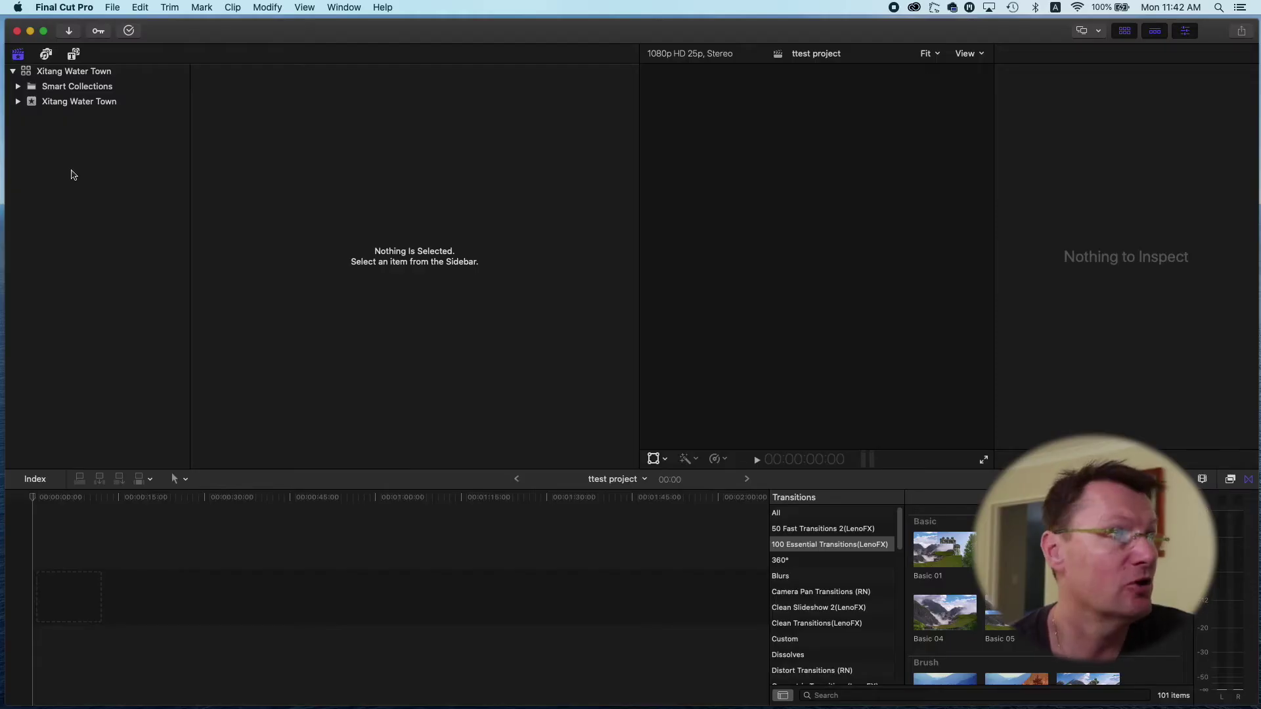
Create a Final Cut library 'Test Project' saved in Videos - WIP > PROJ Test project.
left_click(110, 10)
mouse_move(128, 22)
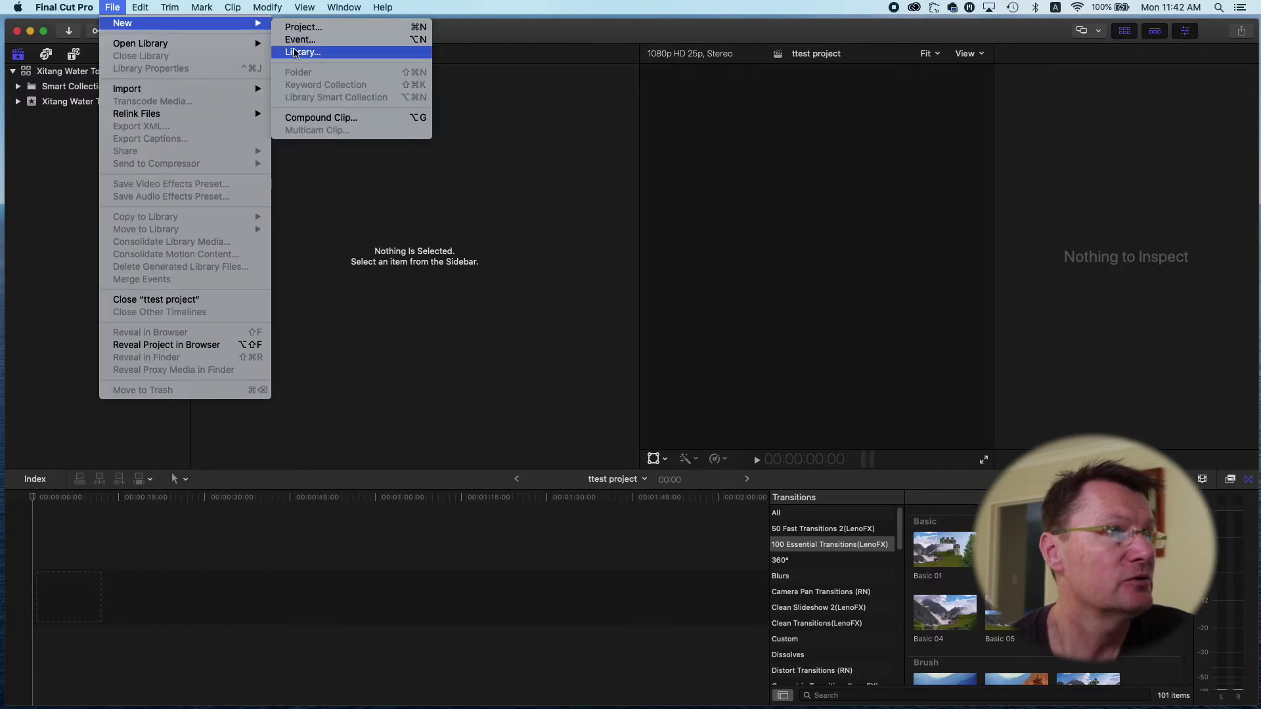
left_click(297, 54)
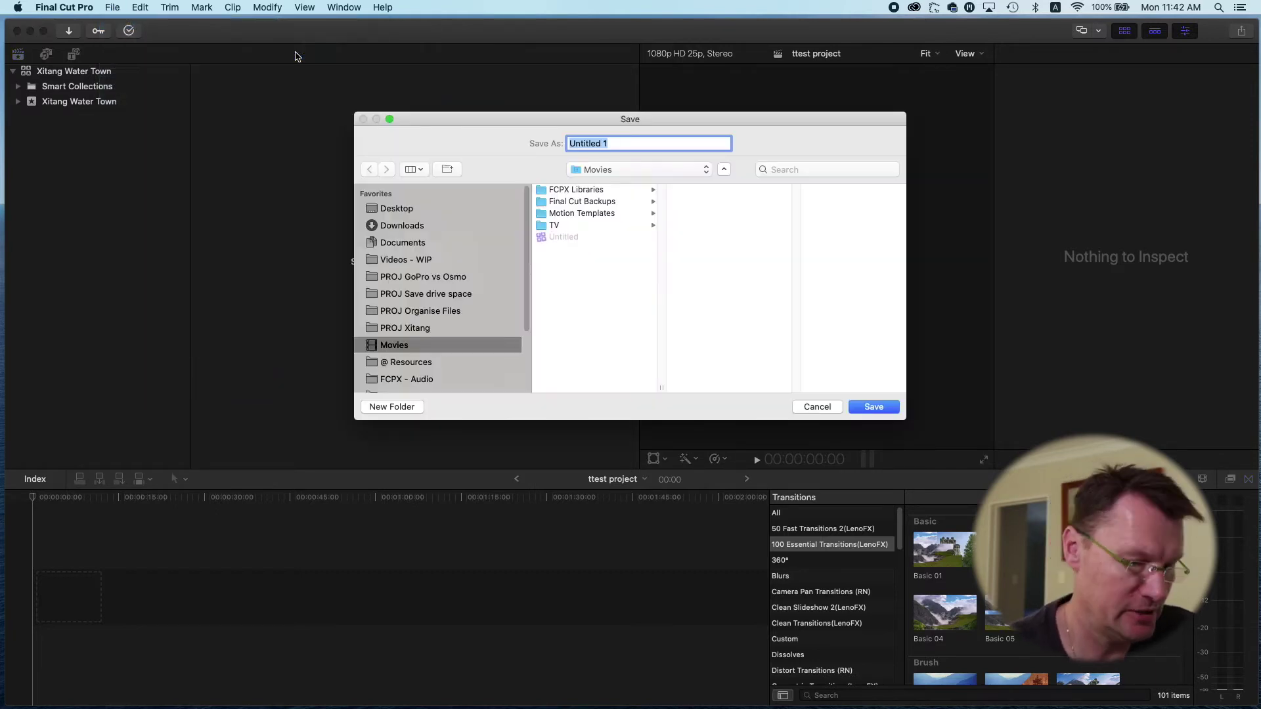
type("Test")
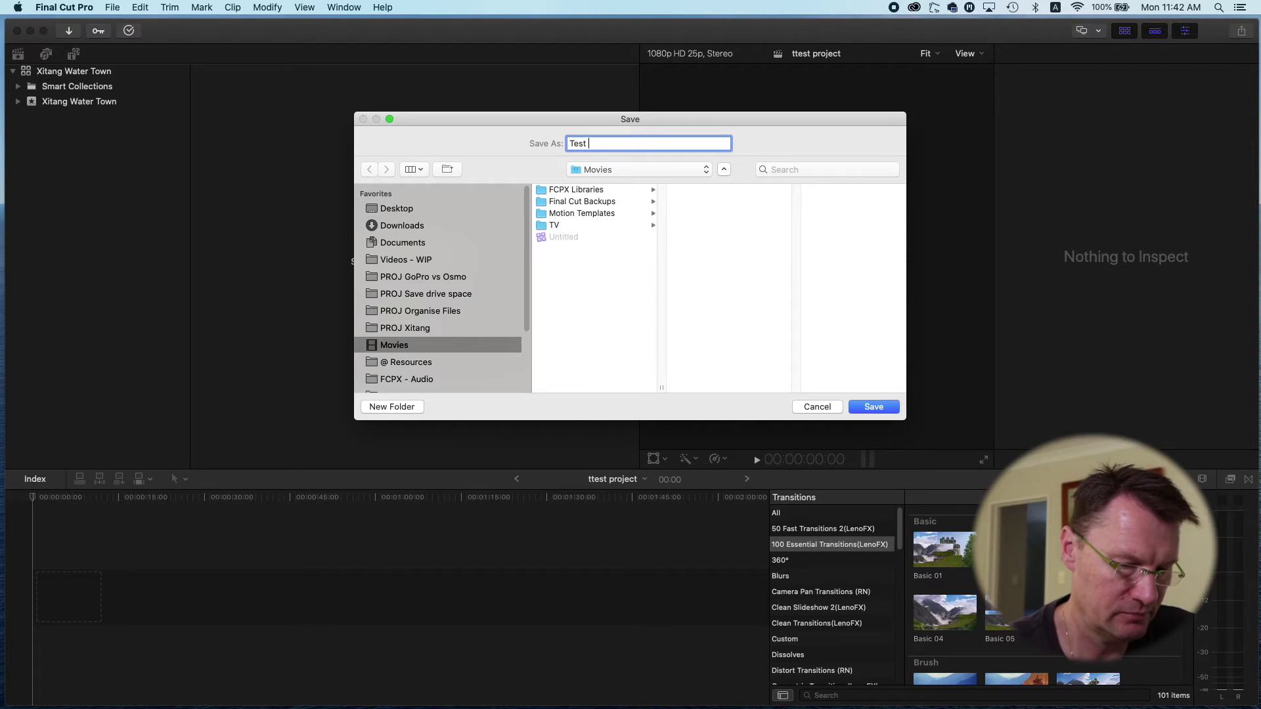
type(" Project")
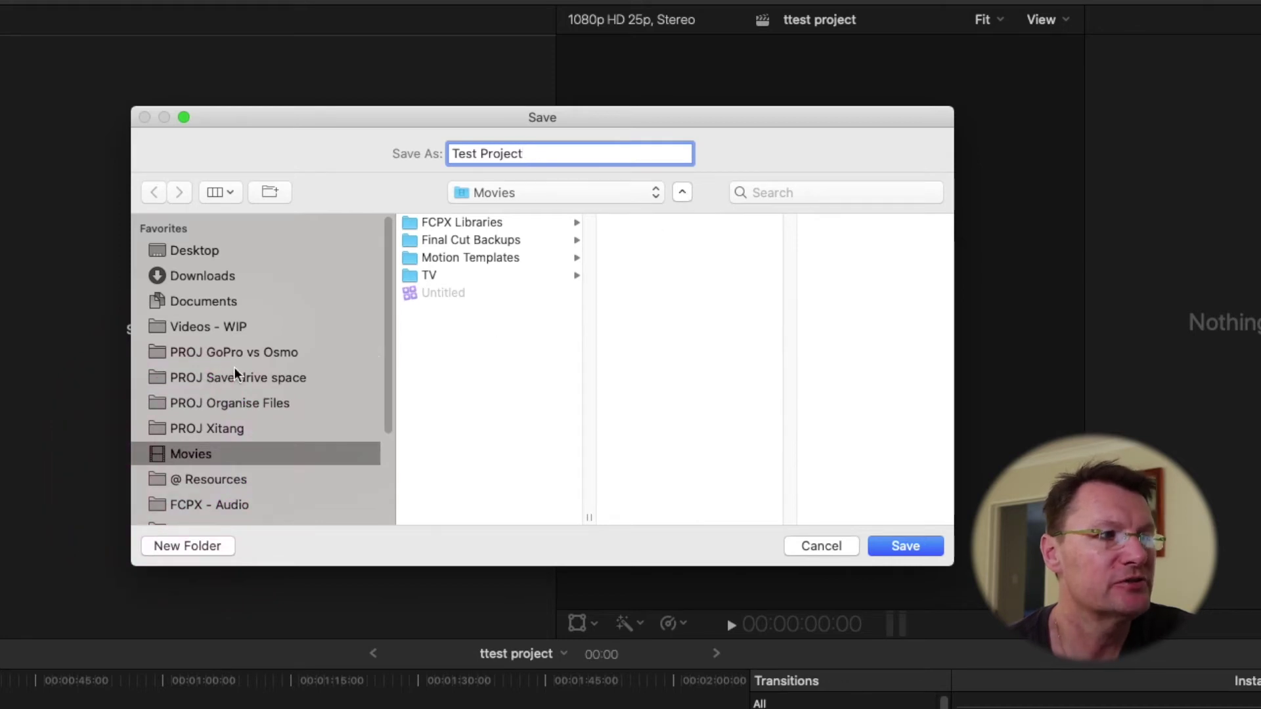
left_click(214, 330)
left_click(467, 297)
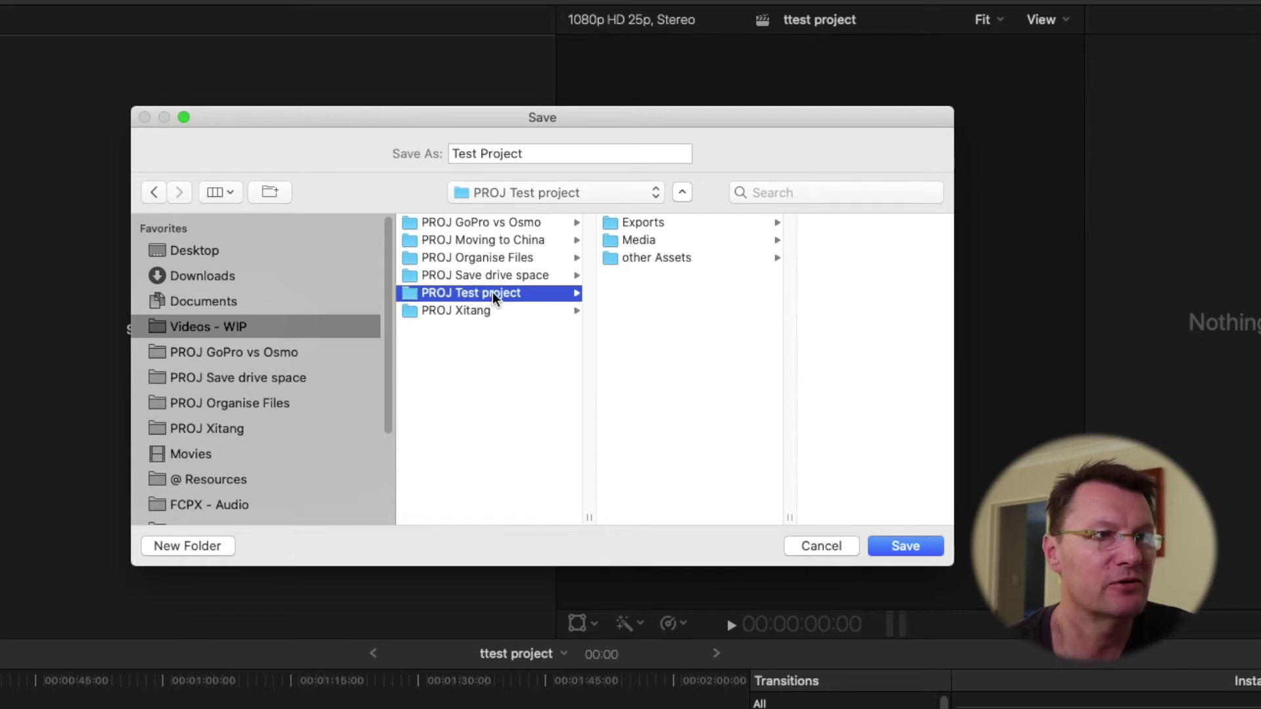
left_click(905, 546)
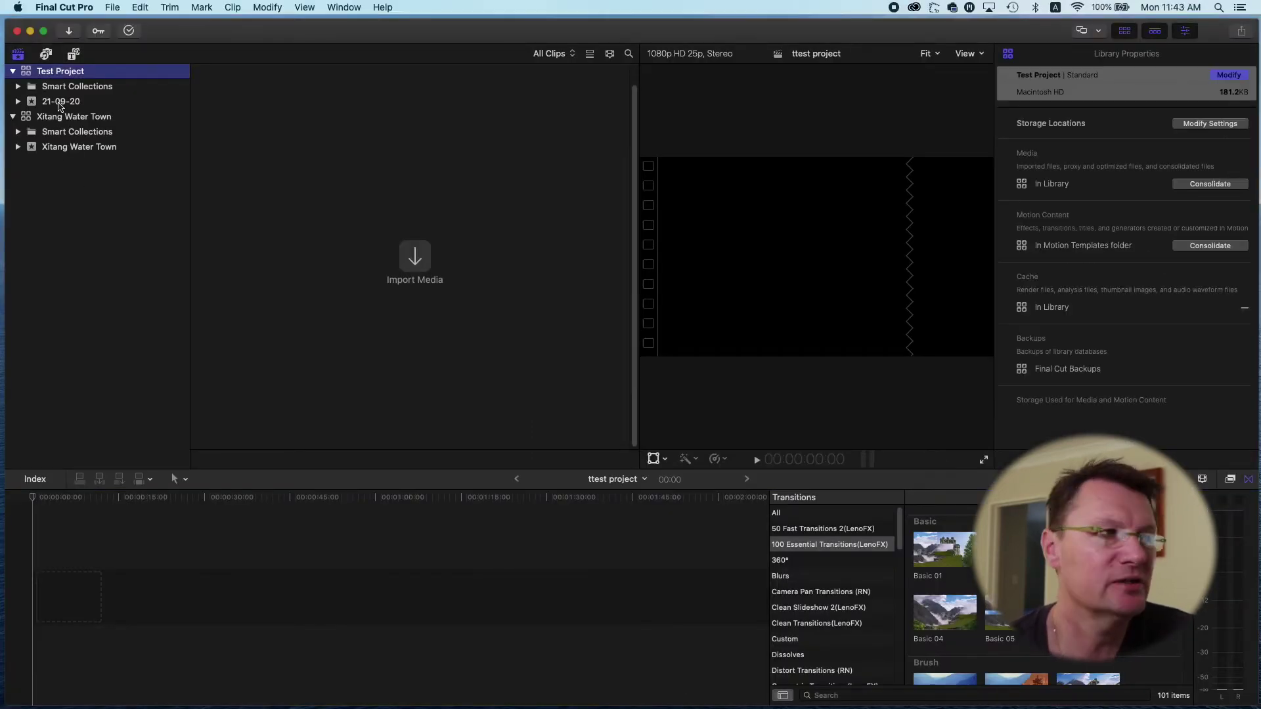
Rename the library's 21-09-20 event to 'Test Project'.
left_click(59, 104)
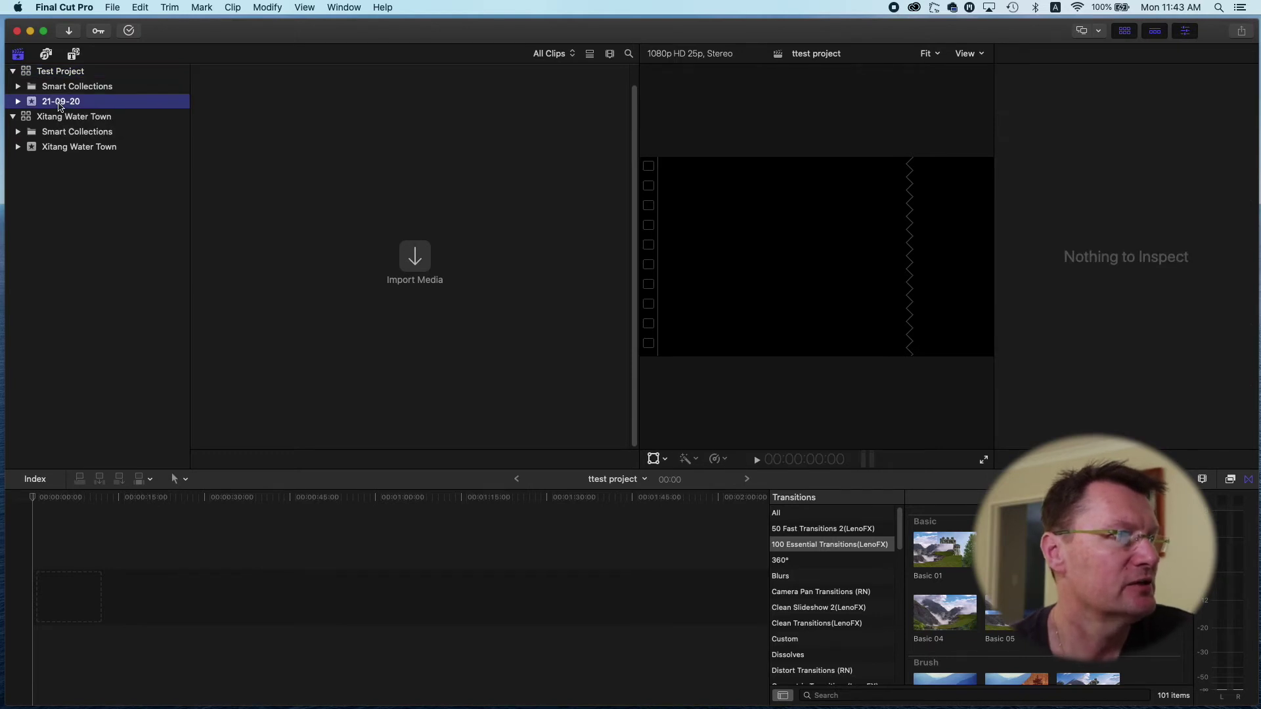
left_click(59, 103)
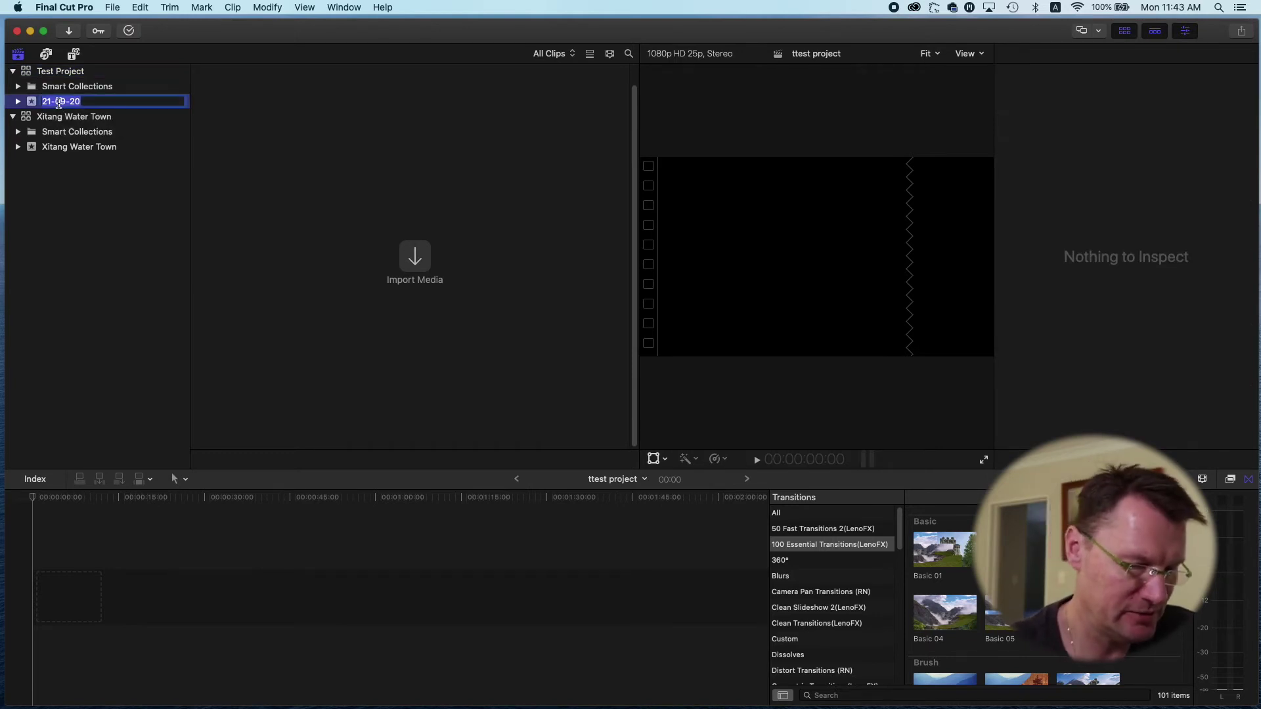
type("Test Pro")
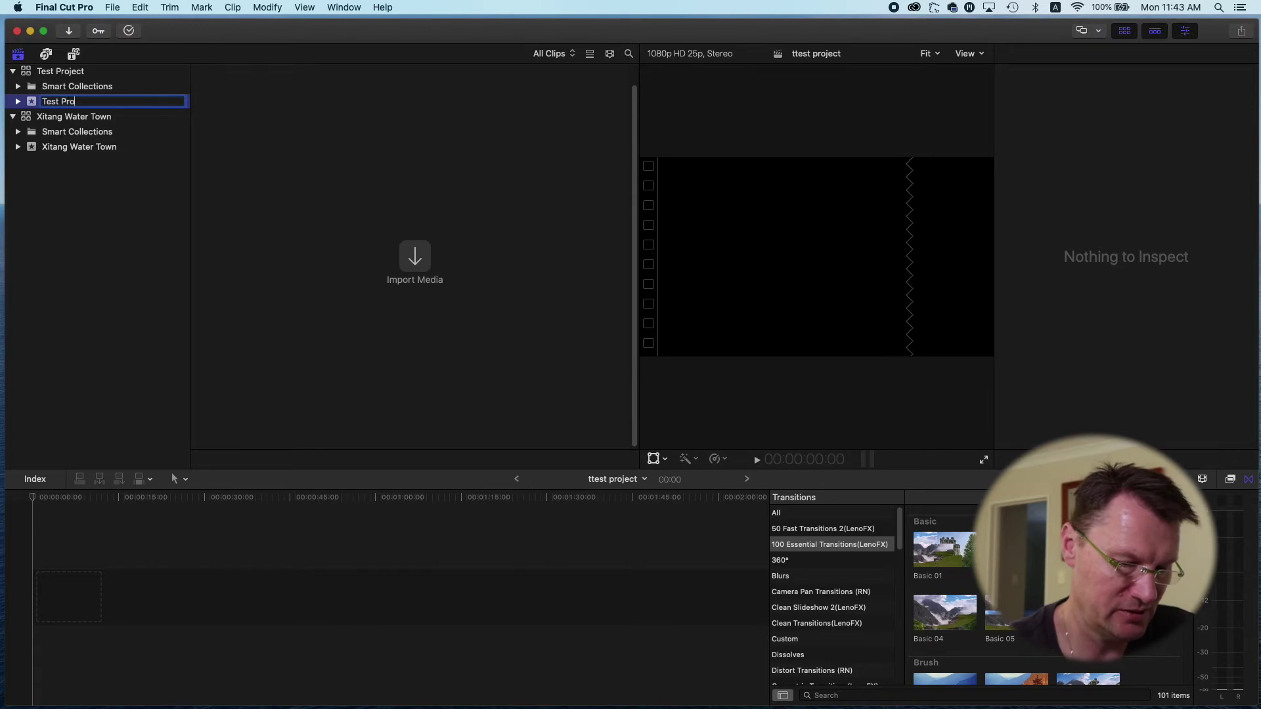
type("ject")
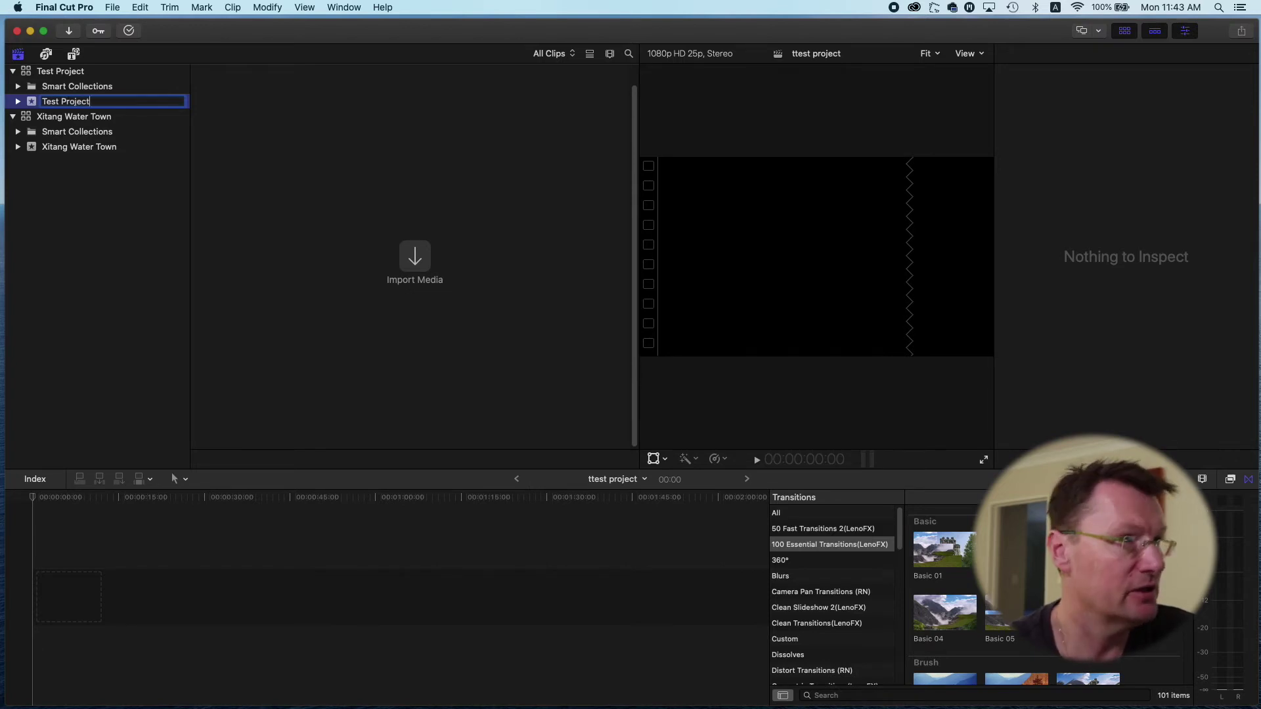
key("Return")
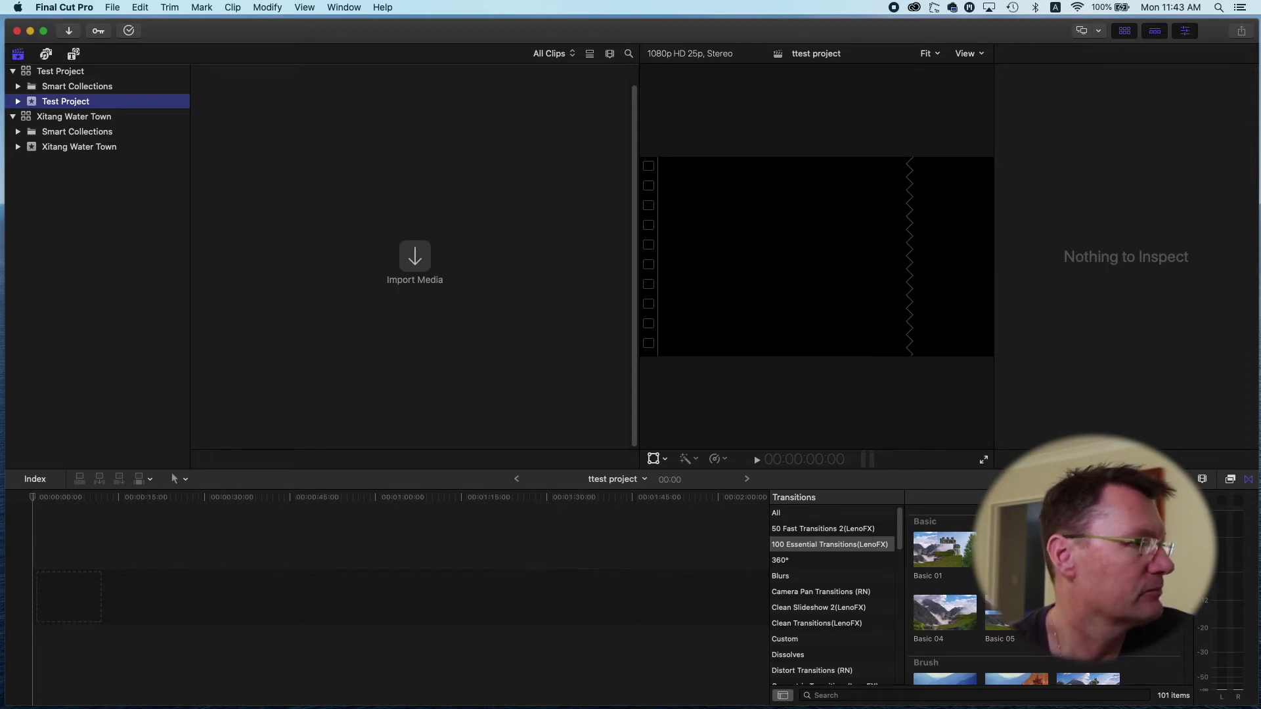
Switch back to Finder and open the PROJ Test project folder.
key("super+Tab")
left_click(337, 137)
key("Return")
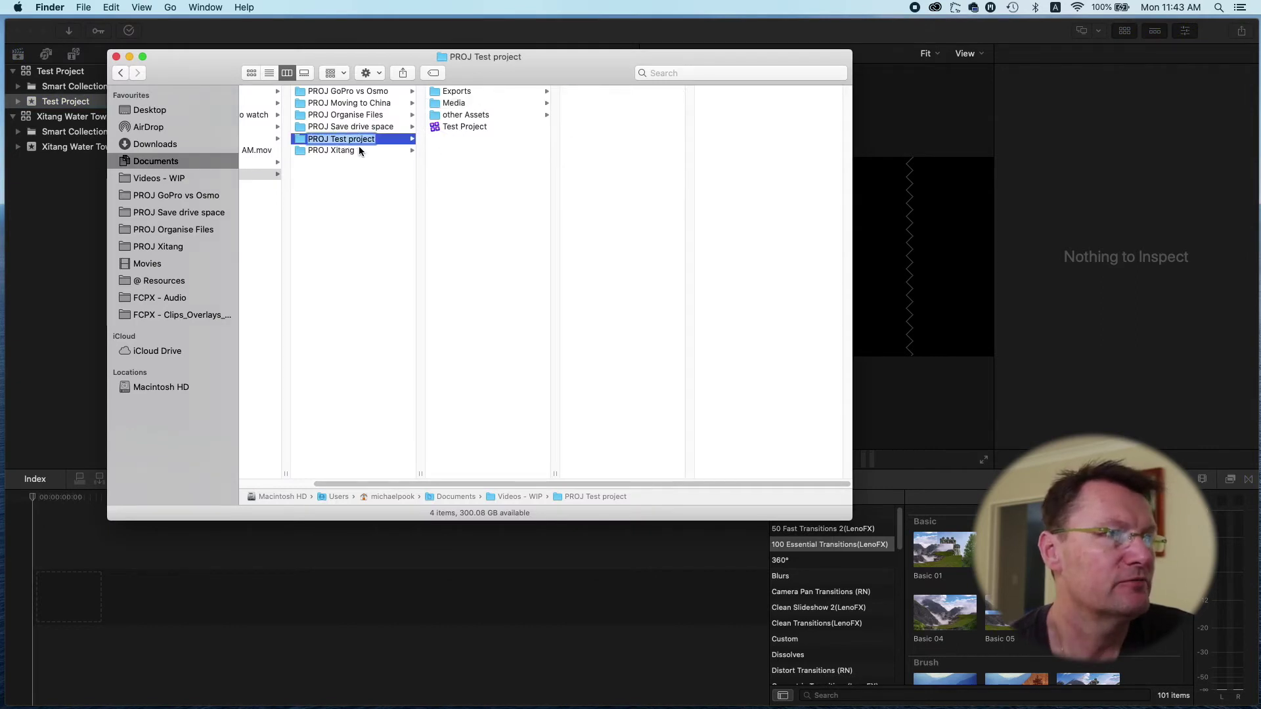
Import the Media folder into the Test Project event as keyword collections, then view gopro.
left_click(463, 103)
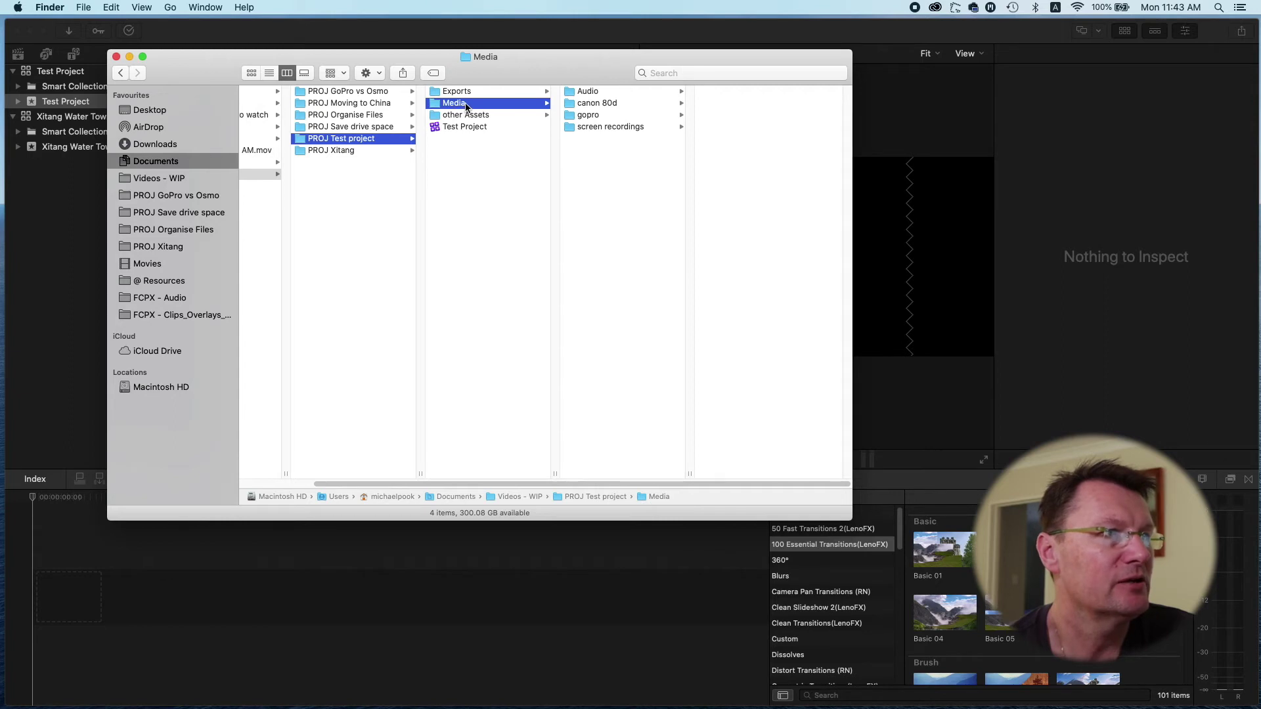
left_click_drag(421, 57, 516, 46)
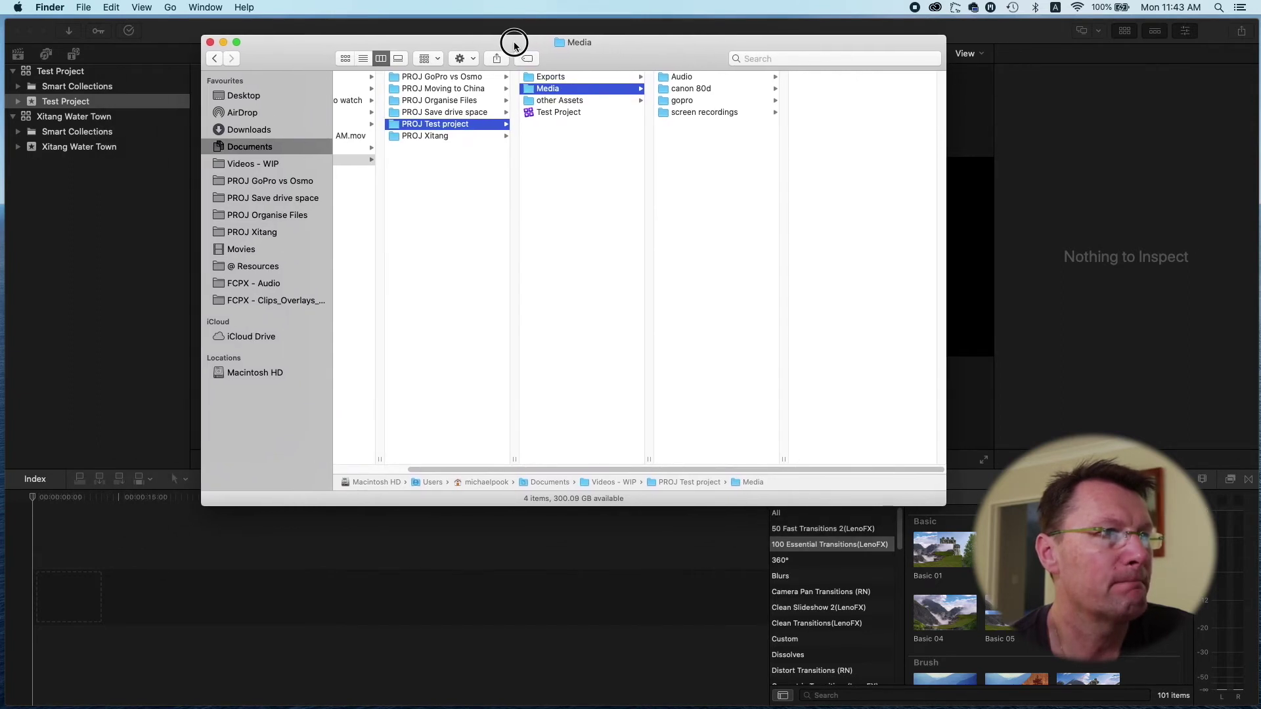
left_click_drag(543, 92, 61, 101)
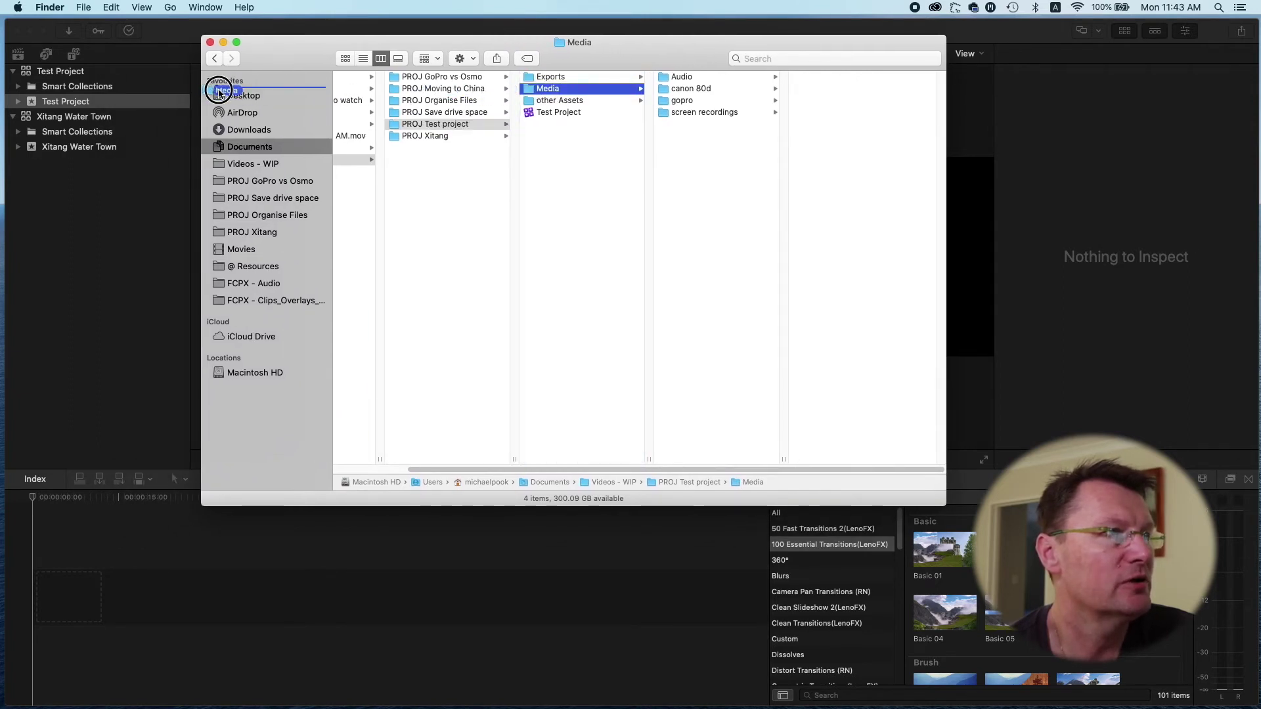
left_click_drag(59, 102, 61, 103)
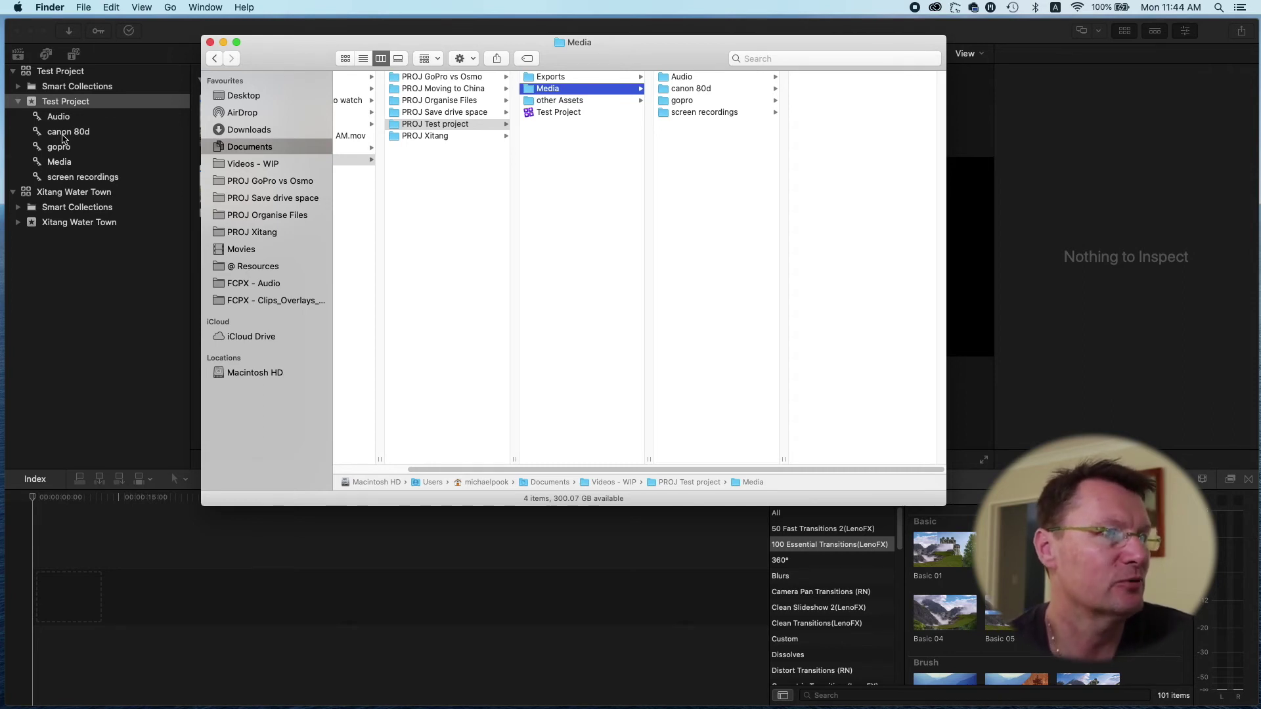
left_click(64, 141)
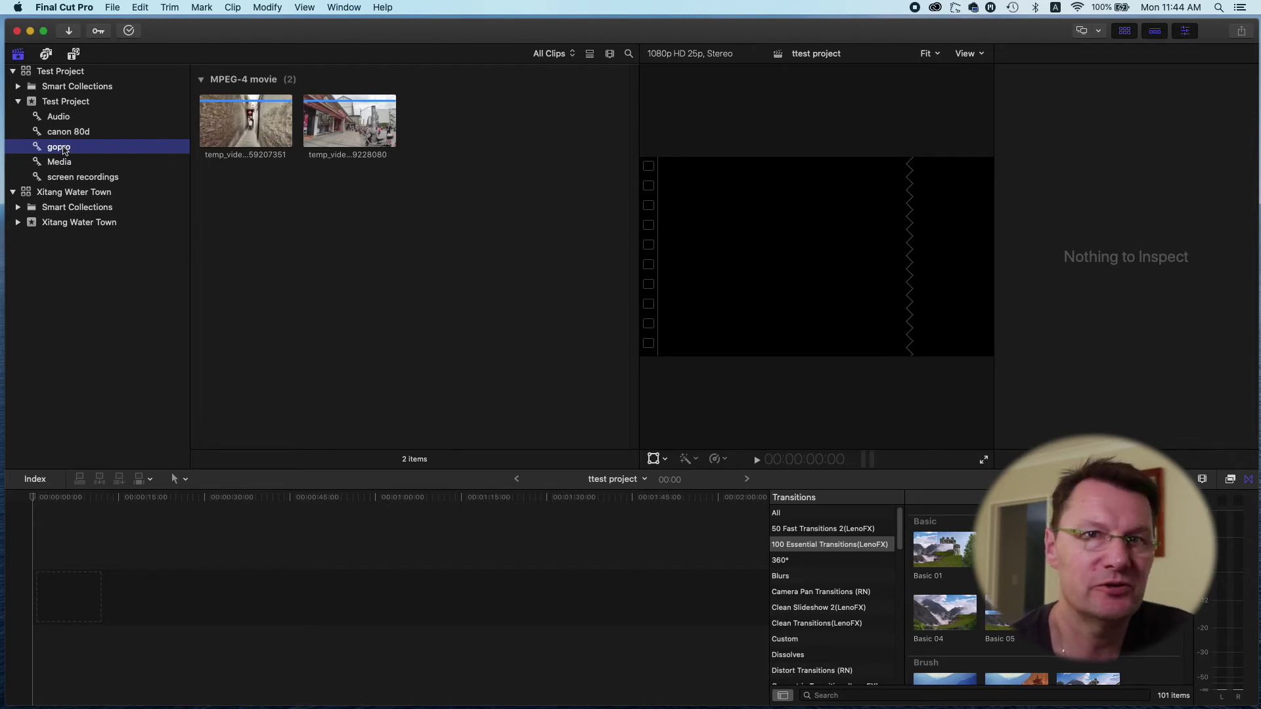
Create a new project named 'Test project' in the Test Project event.
left_click(58, 105)
left_click(112, 7)
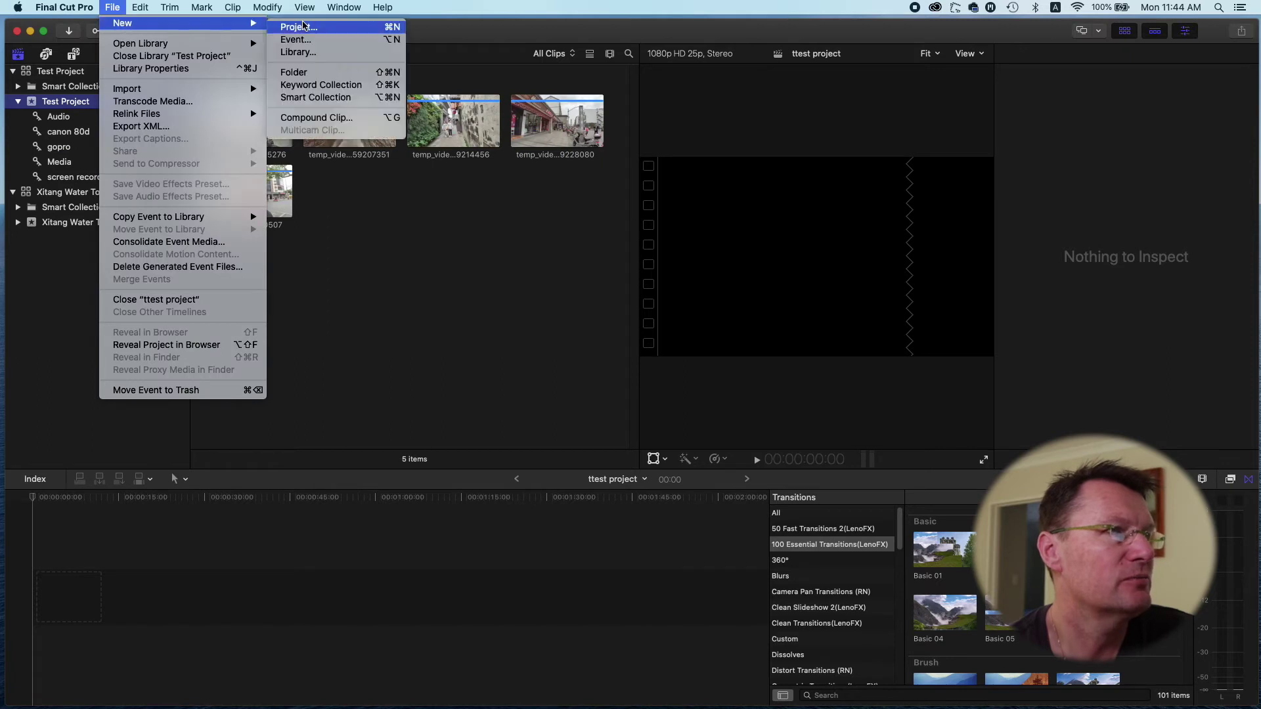
left_click(305, 27)
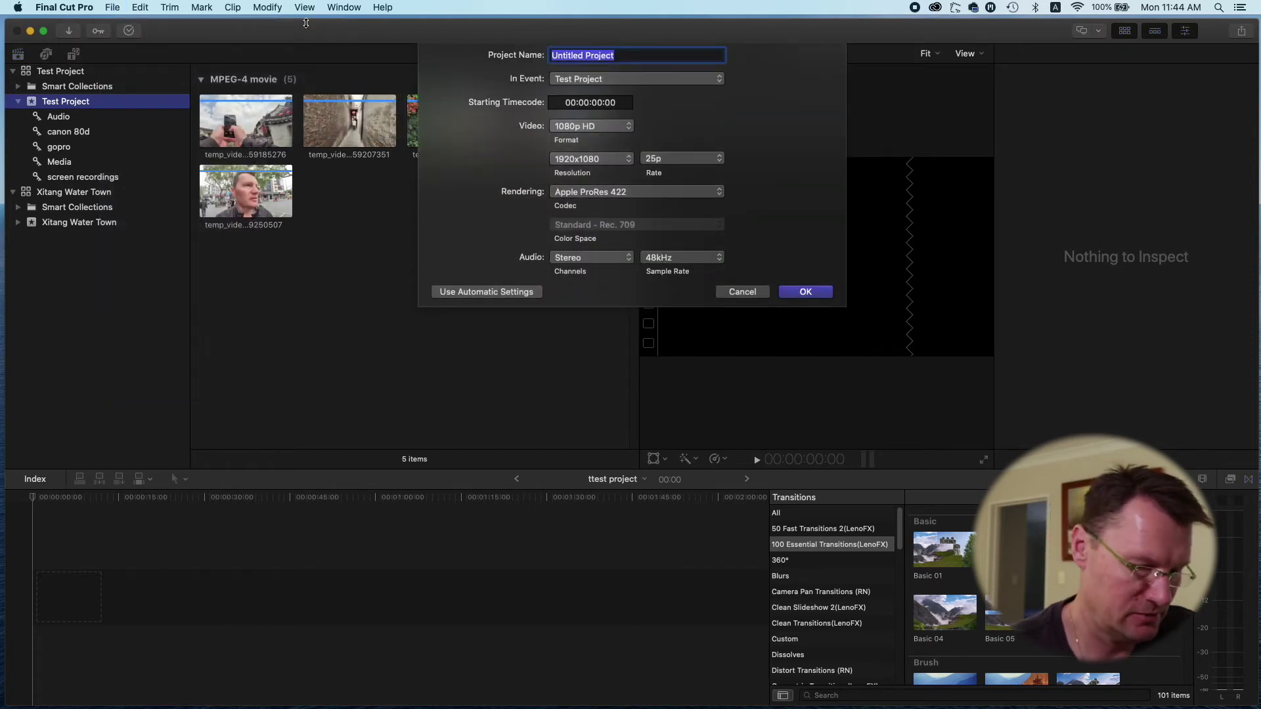
type("Test pro")
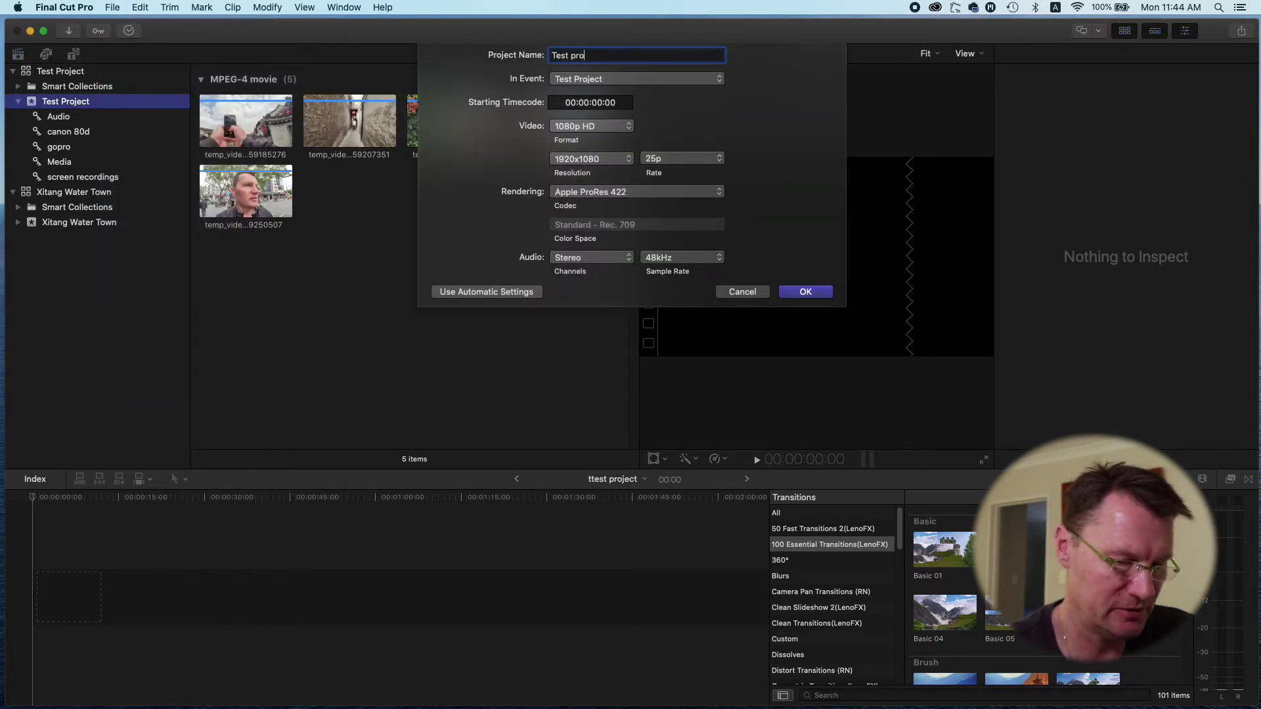
type("ject")
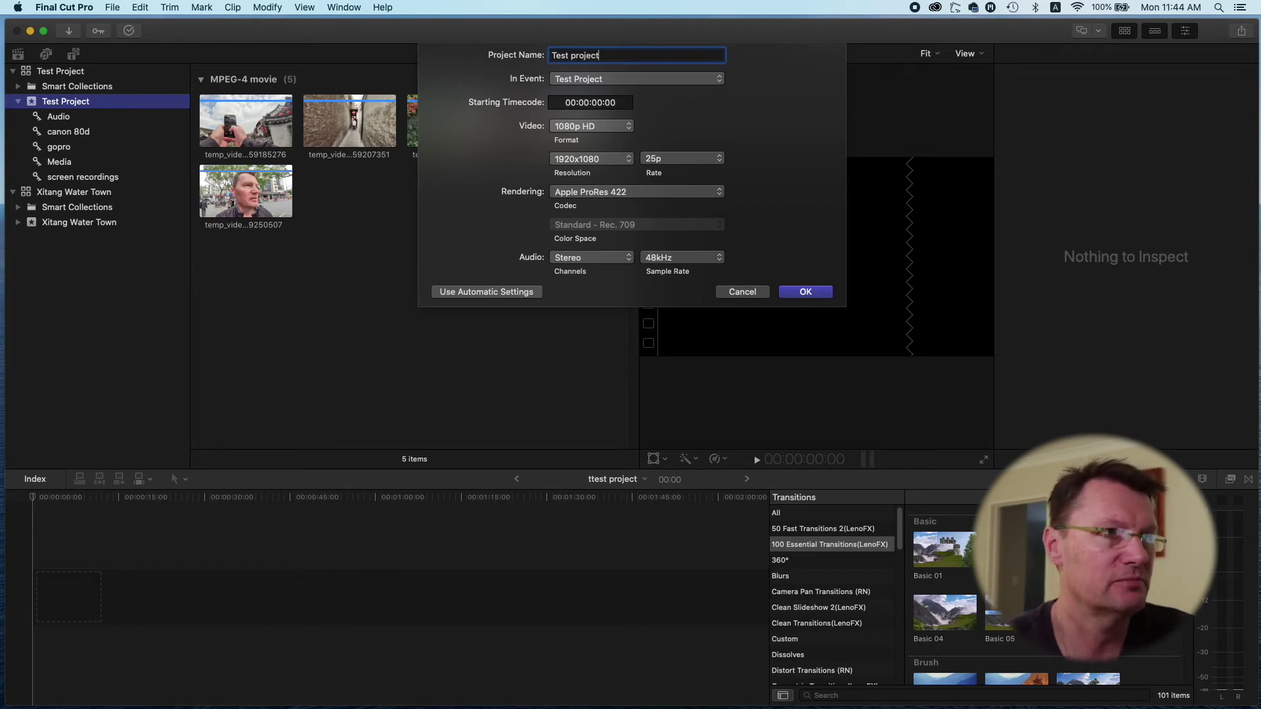
key("Return")
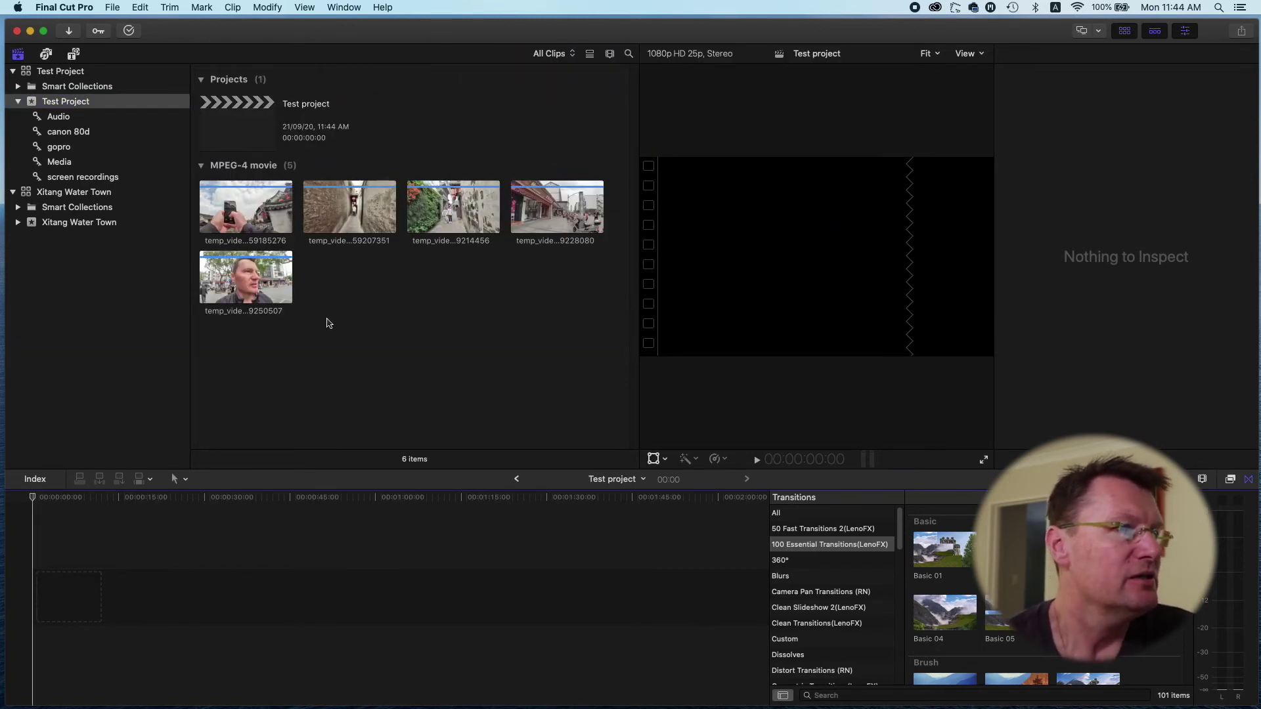
Add all five clips to the Test project timeline and show the library's storage properties.
mouse_move(274, 333)
left_mouse_down()
mouse_move(572, 191)
mouse_move(210, 509)
left_mouse_up()
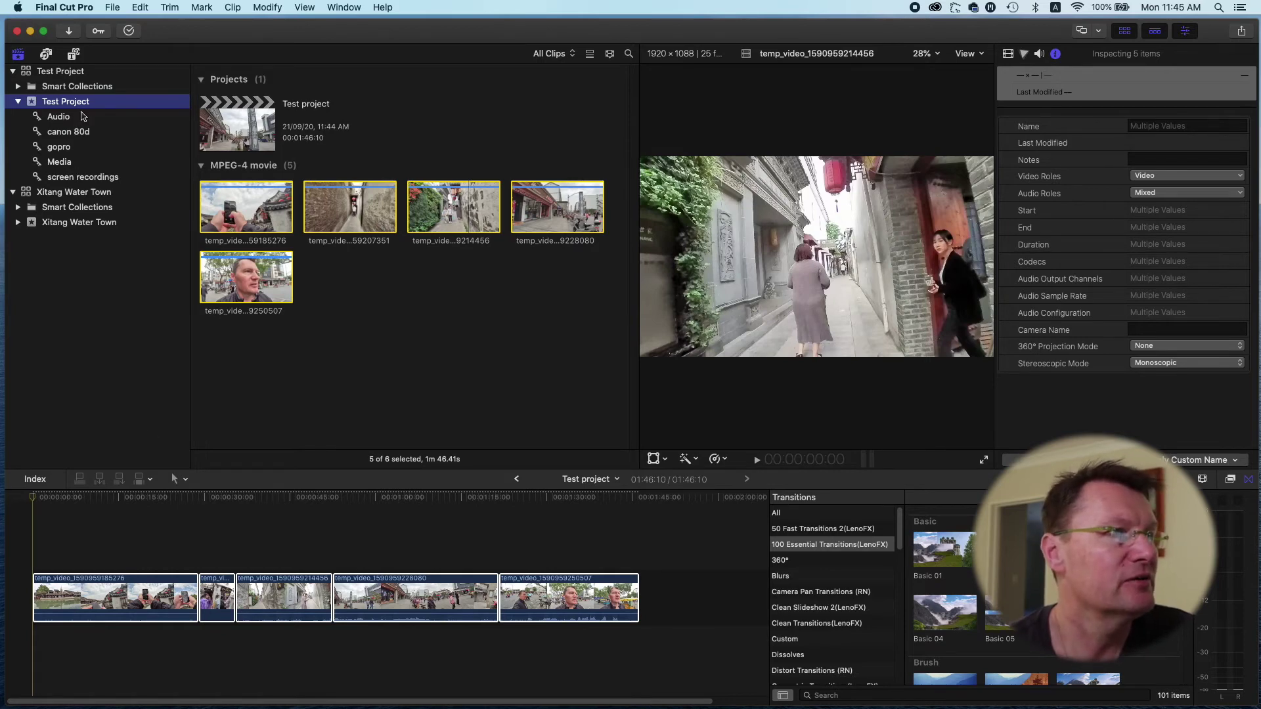
left_click(60, 72)
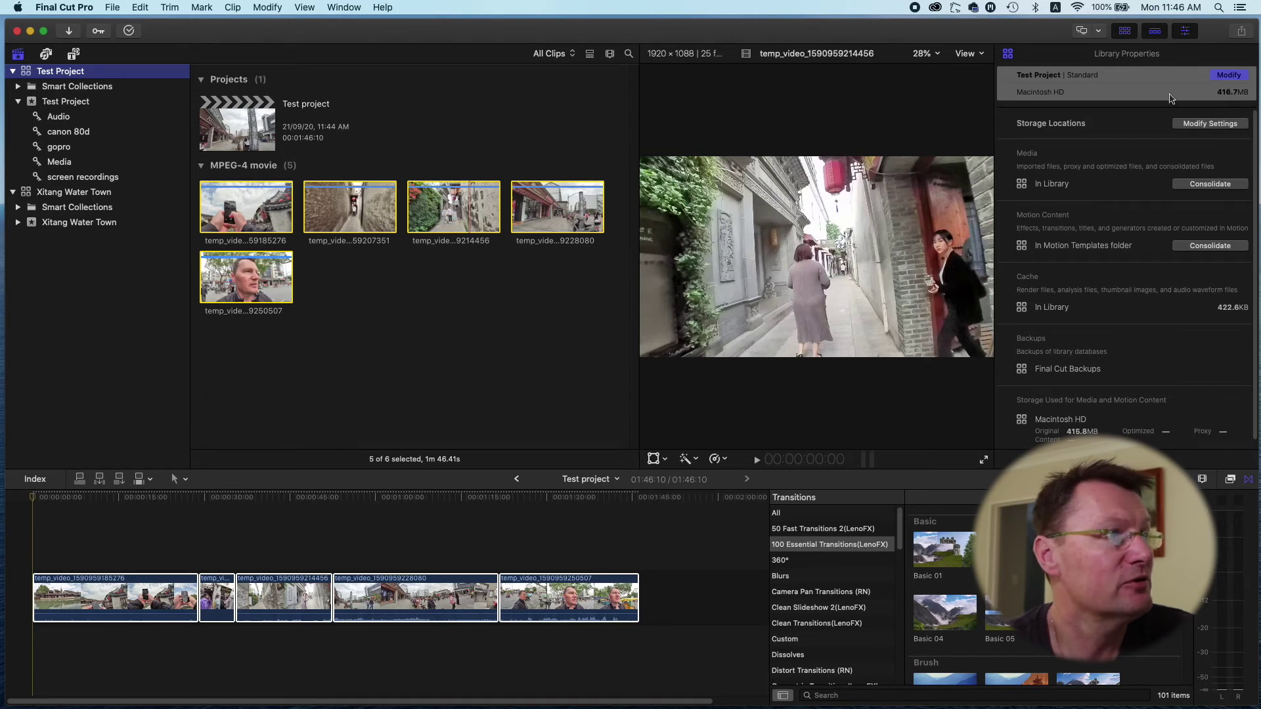
left_click(76, 194)
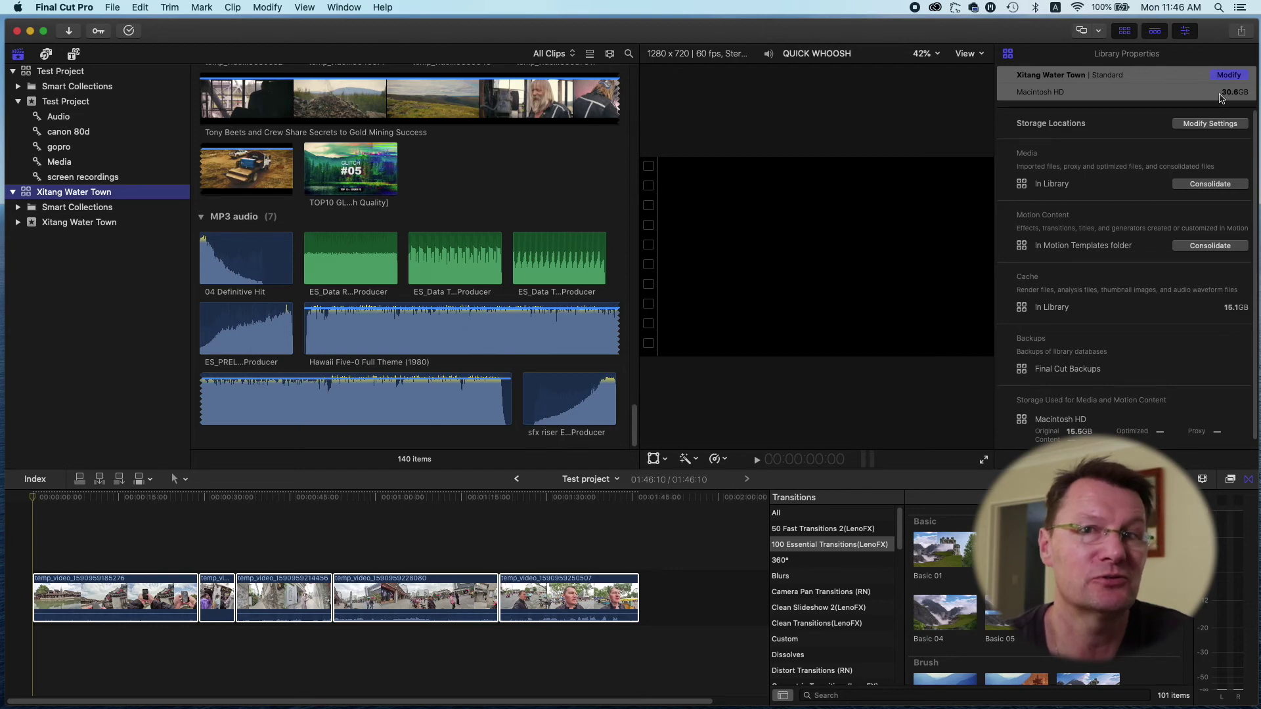
left_click(61, 71)
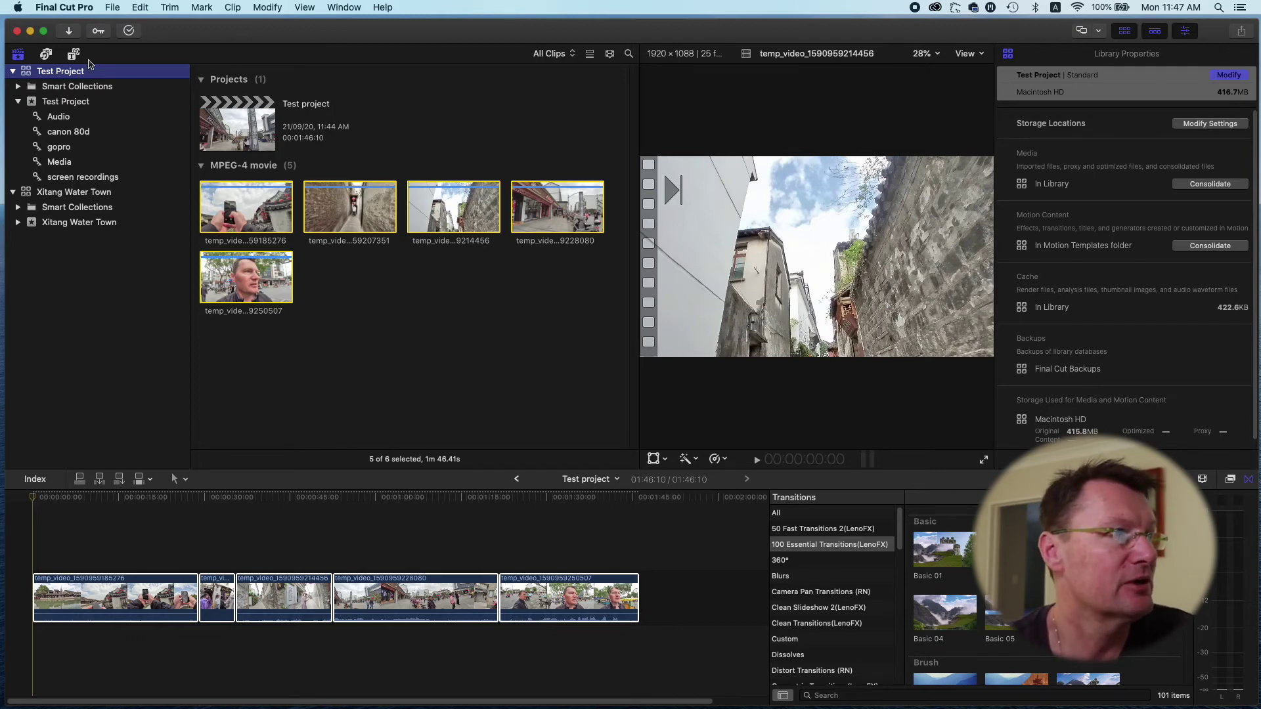
Close the Test Project library and minimise Final Cut Pro to reveal Finder.
left_click(110, 7)
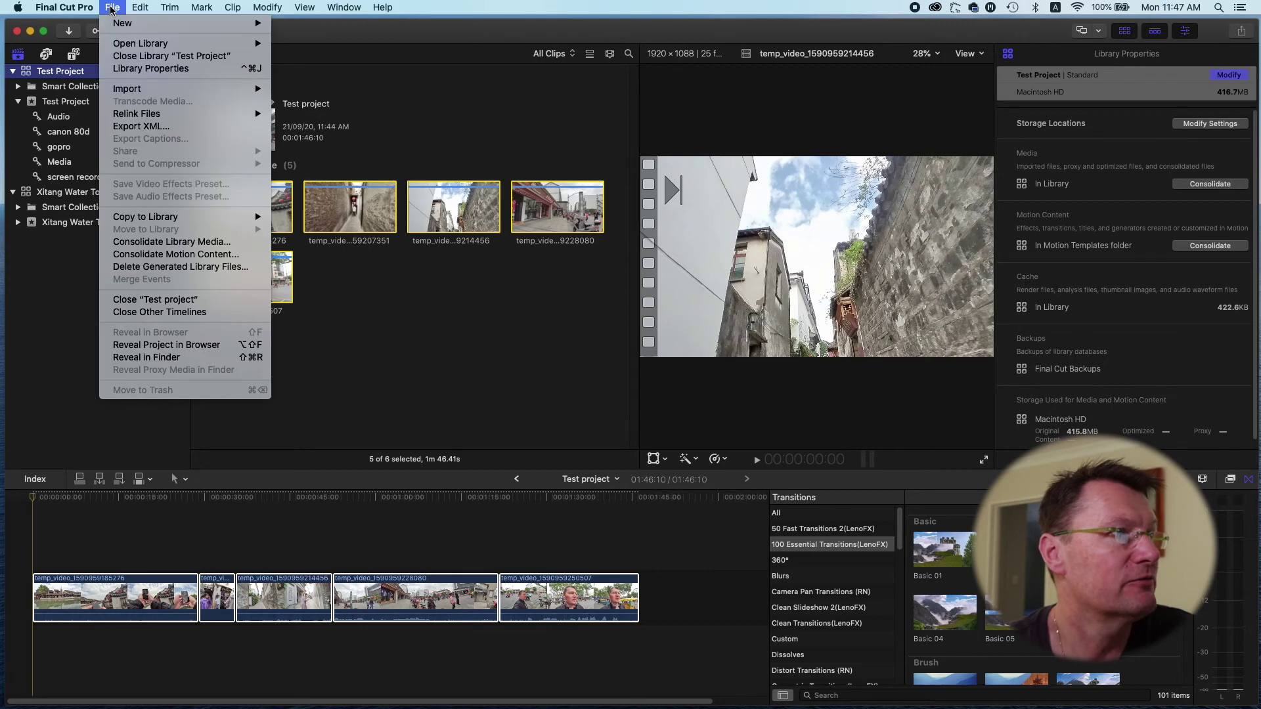
left_click(148, 58)
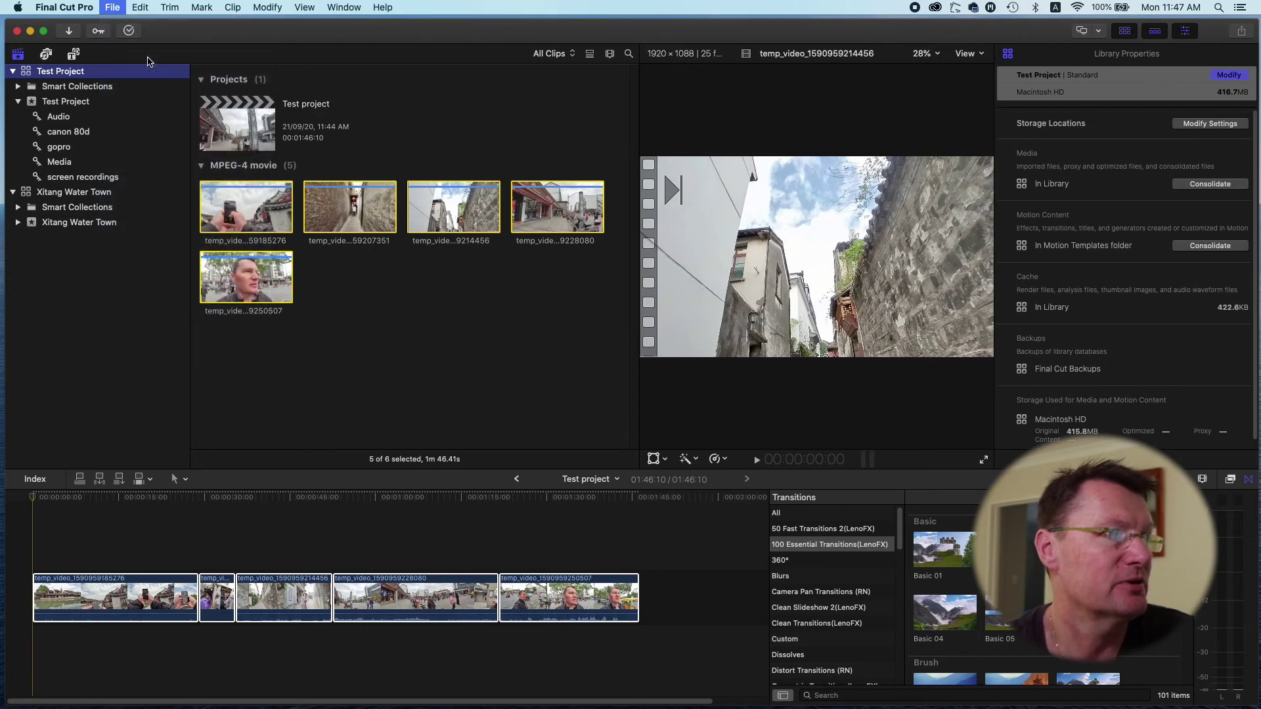
left_click(31, 31)
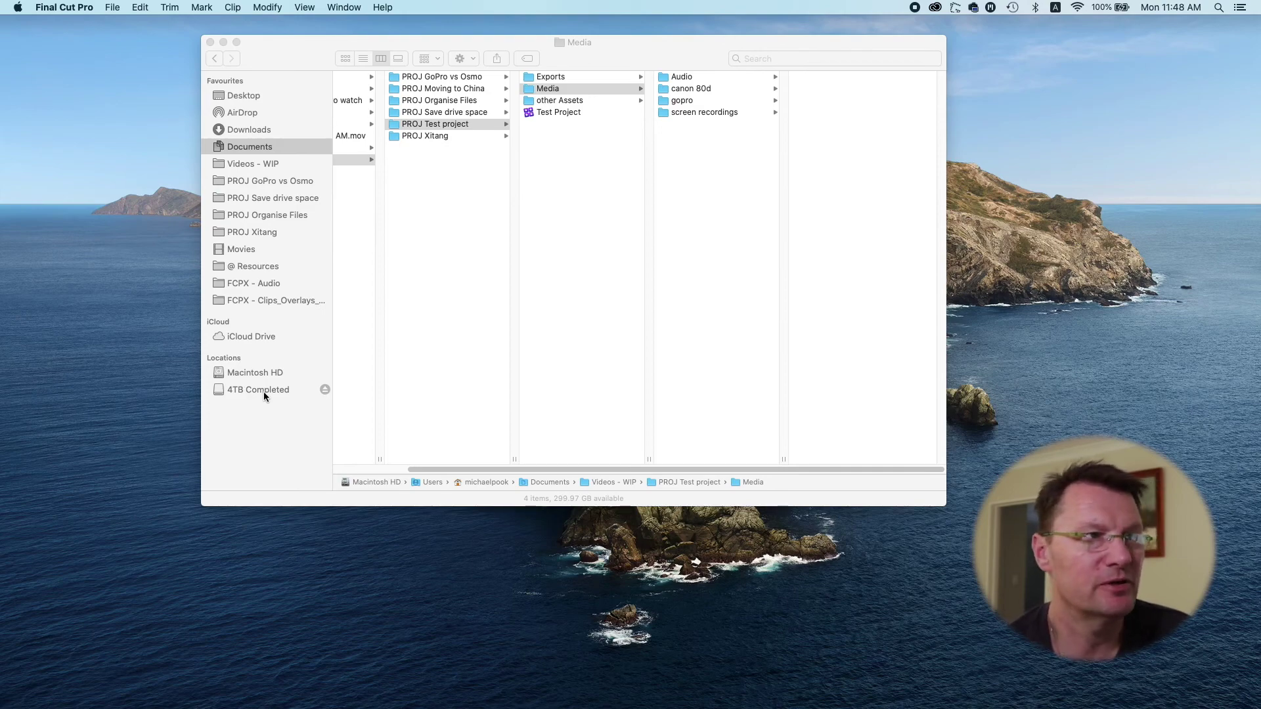
Drag the PROJ Test project folder onto the 4TB Completed drive in Finder.
left_click(442, 131)
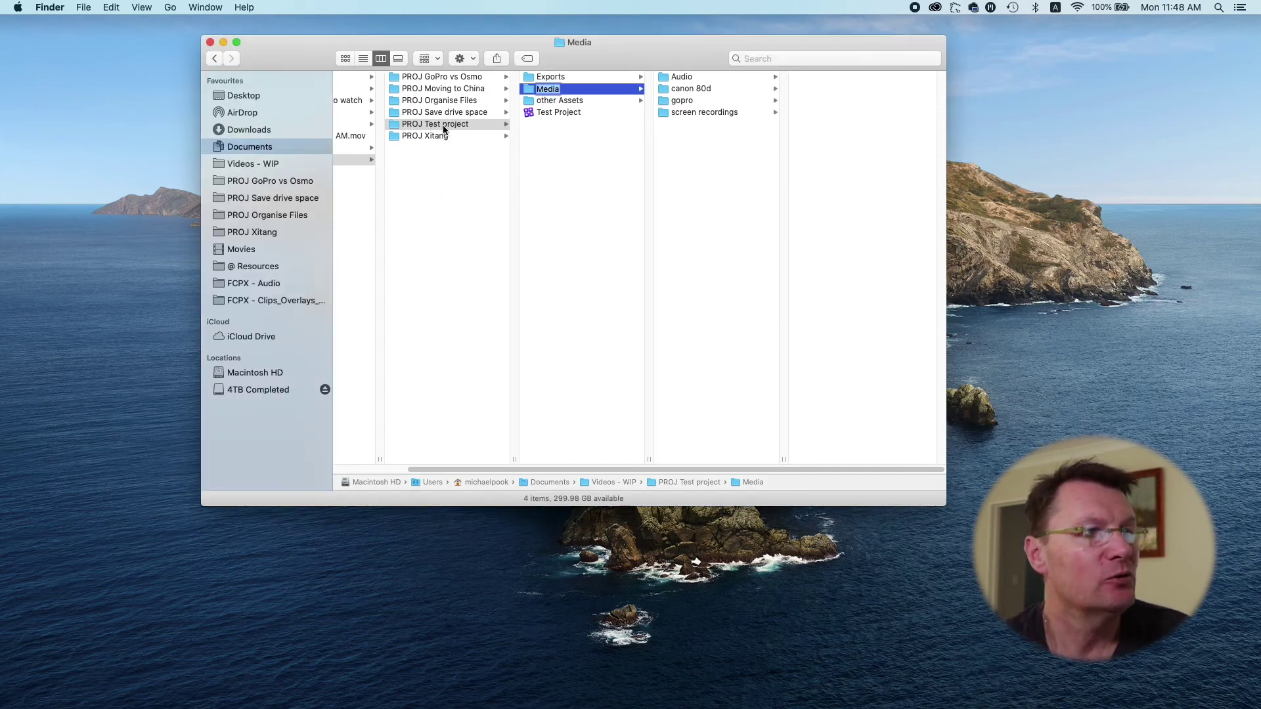
left_click(443, 129)
left_click_drag(443, 128, 274, 392)
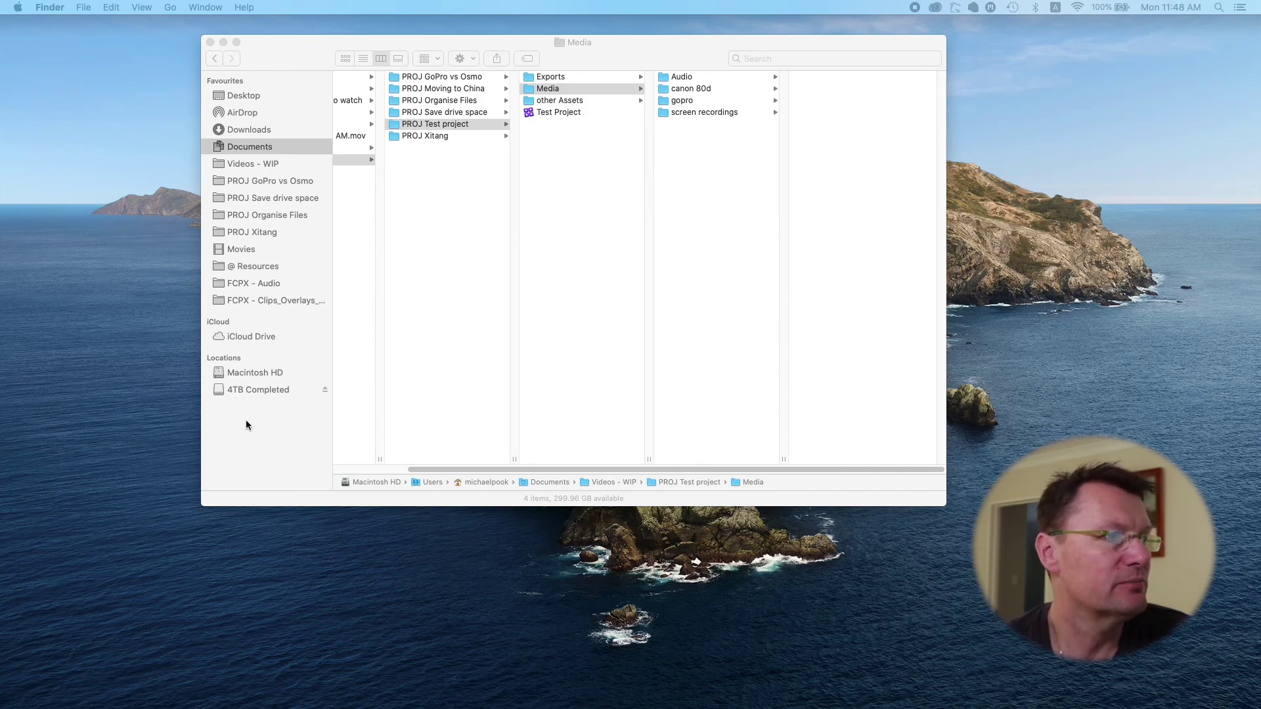
Confirm the copy on 4TB Completed, then bin the local PROJ Test project in Videos - WIP.
left_click(262, 392)
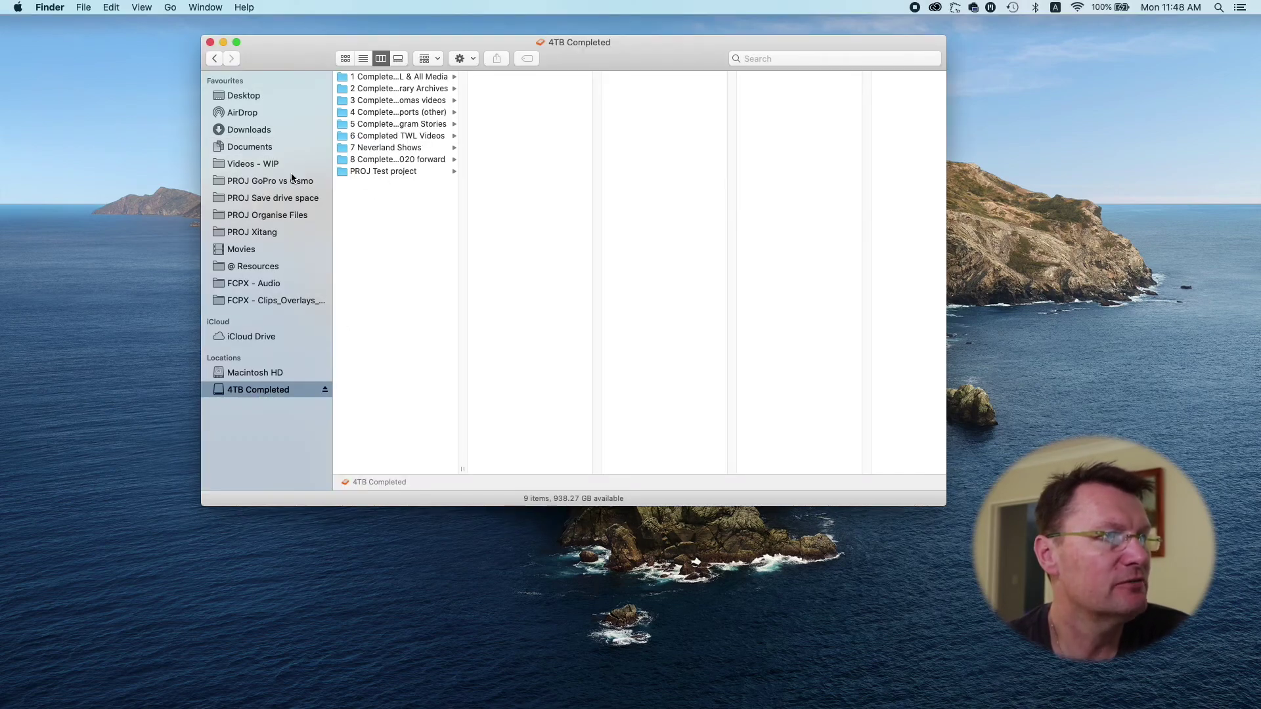
left_click(247, 164)
left_click(387, 125)
right_click(387, 126)
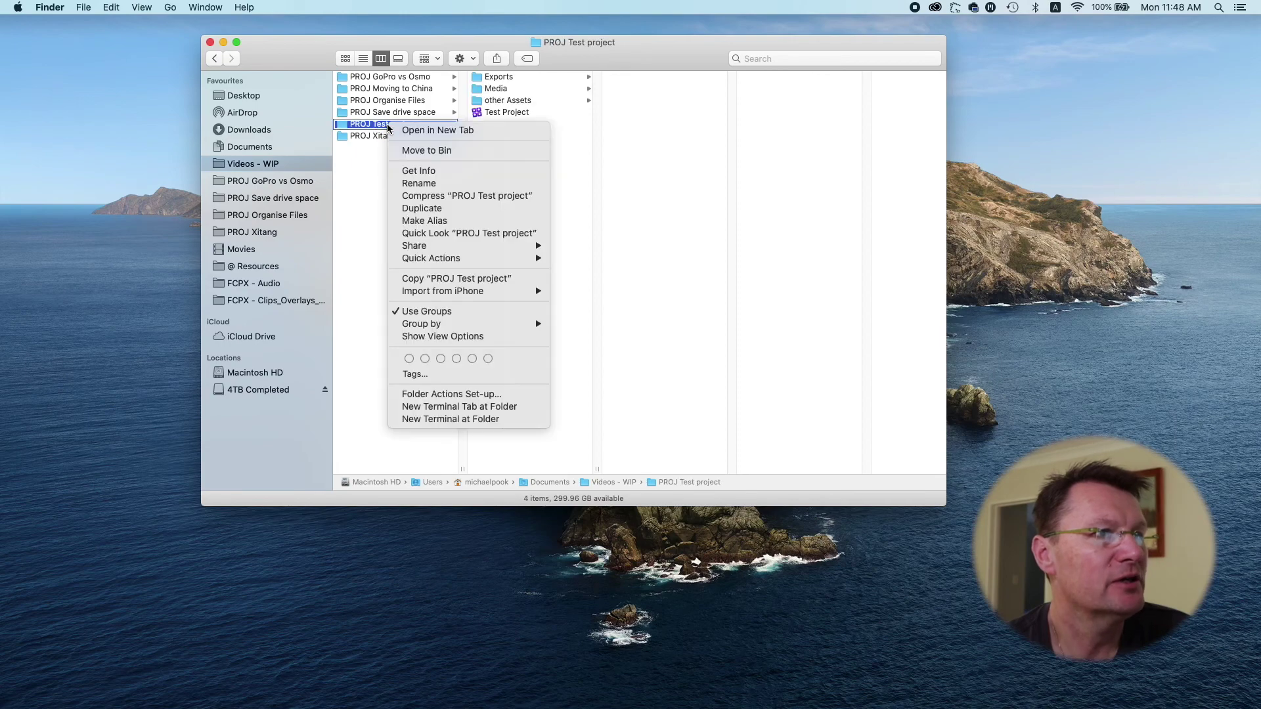
left_click(421, 151)
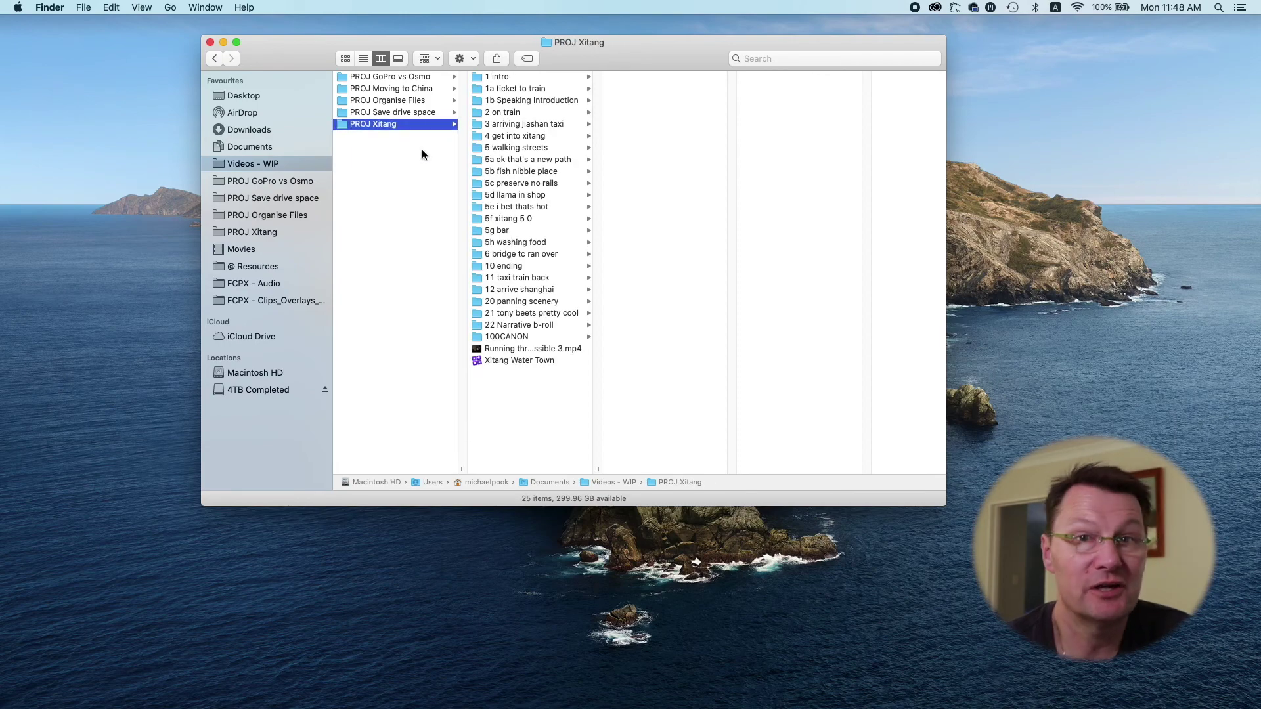